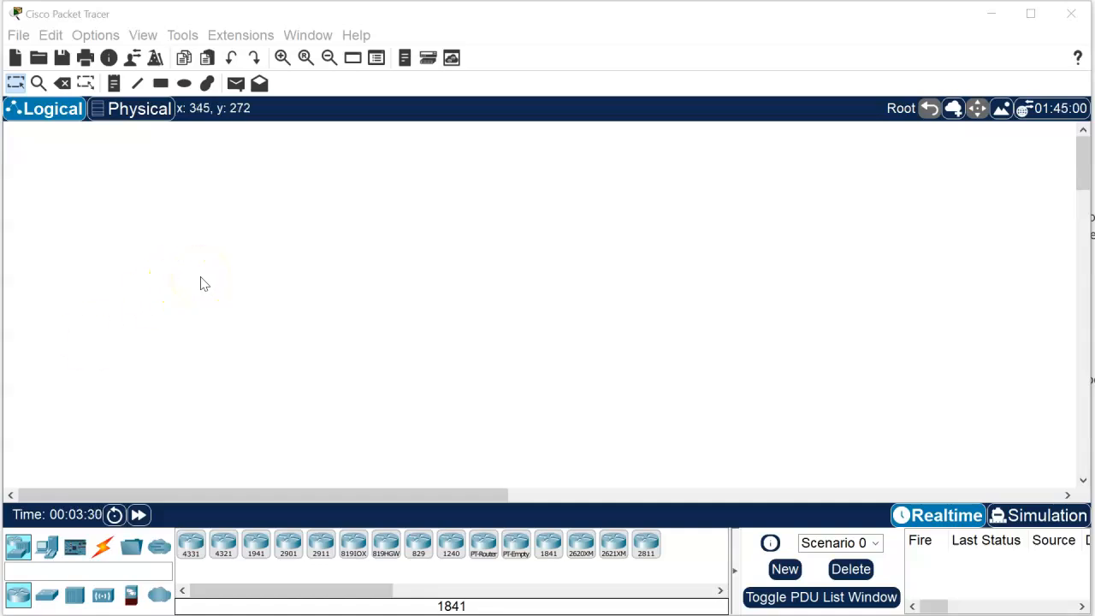
Step: Add two PCs side by side in the lower part of the empty workspace
{"action": "left_click", "coordinate": [48, 549]}
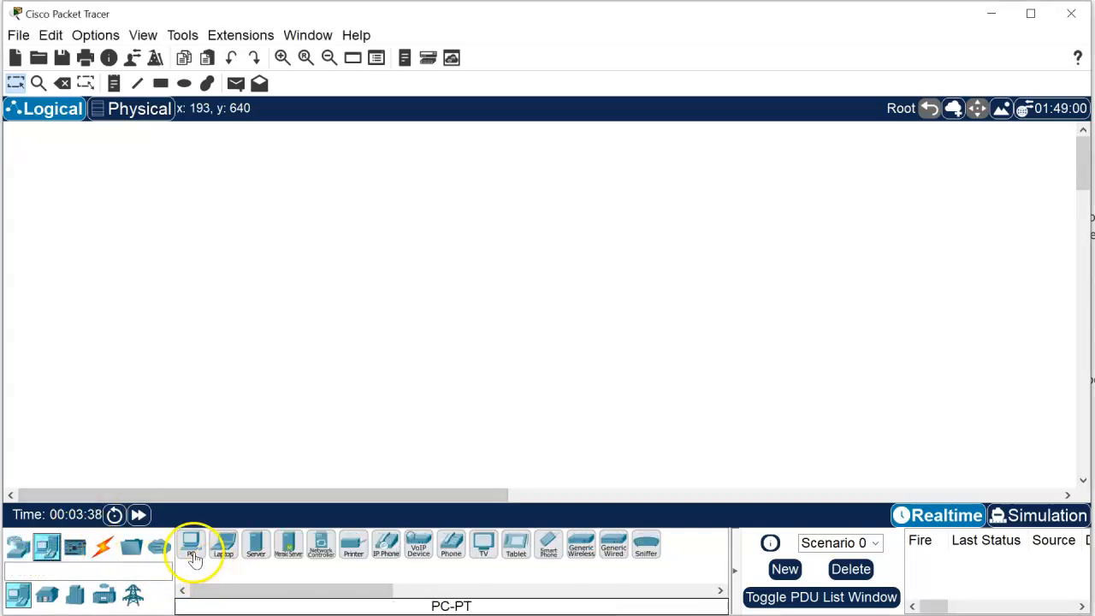
{"action": "left_click_drag", "start_coordinate": [191, 549], "coordinate": [198, 384]}
{"action": "left_click_drag", "start_coordinate": [193, 554], "coordinate": [484, 391]}
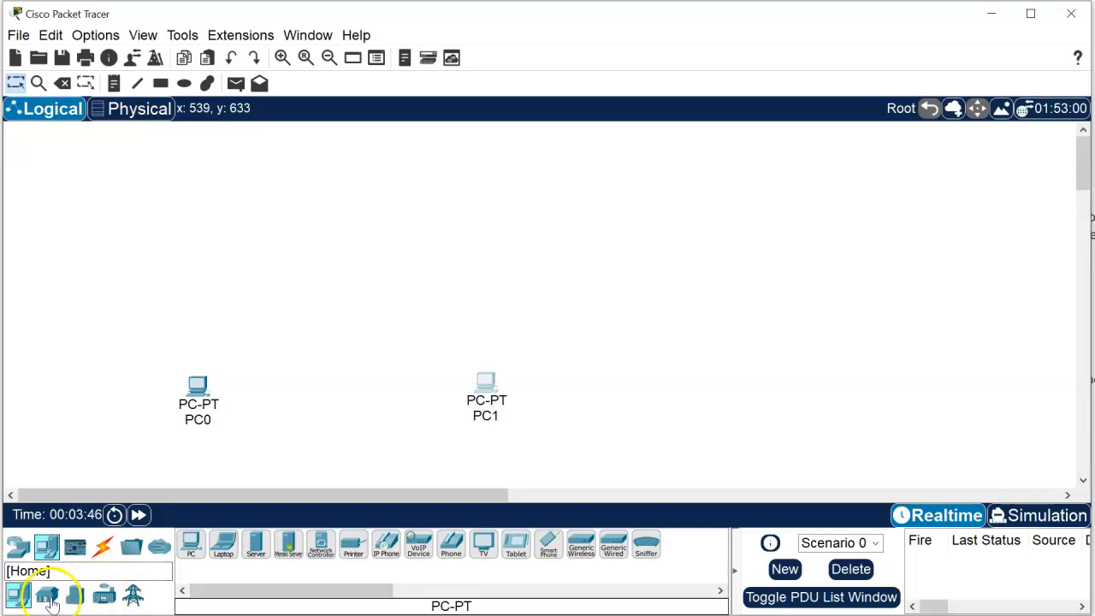
Step: Add two 2960 switches between and slightly above the two PCs
{"action": "left_click", "coordinate": [18, 547]}
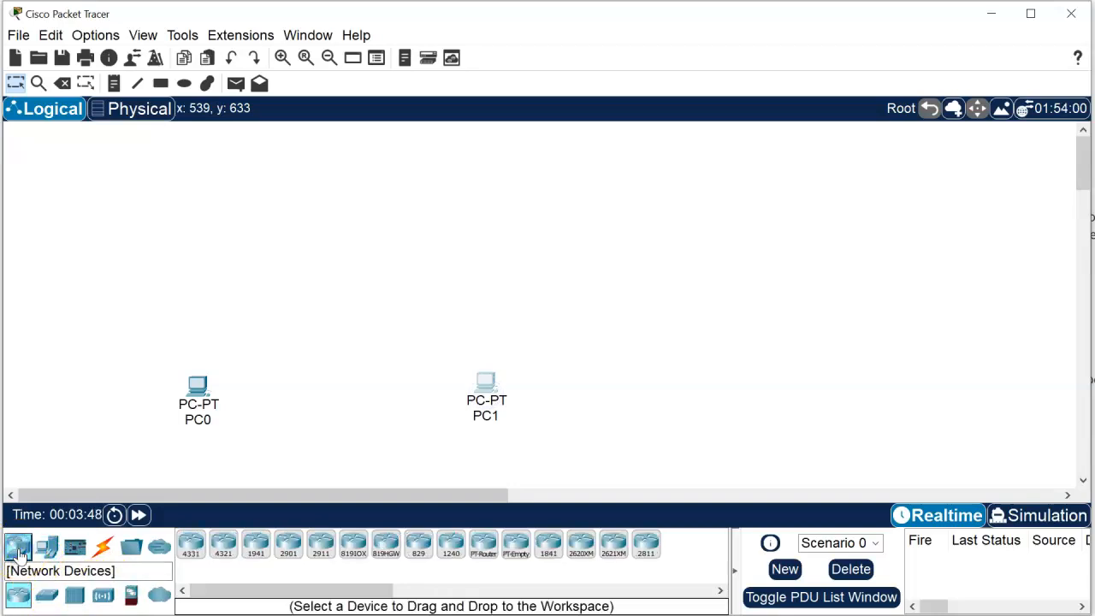
{"action": "left_click", "coordinate": [51, 597]}
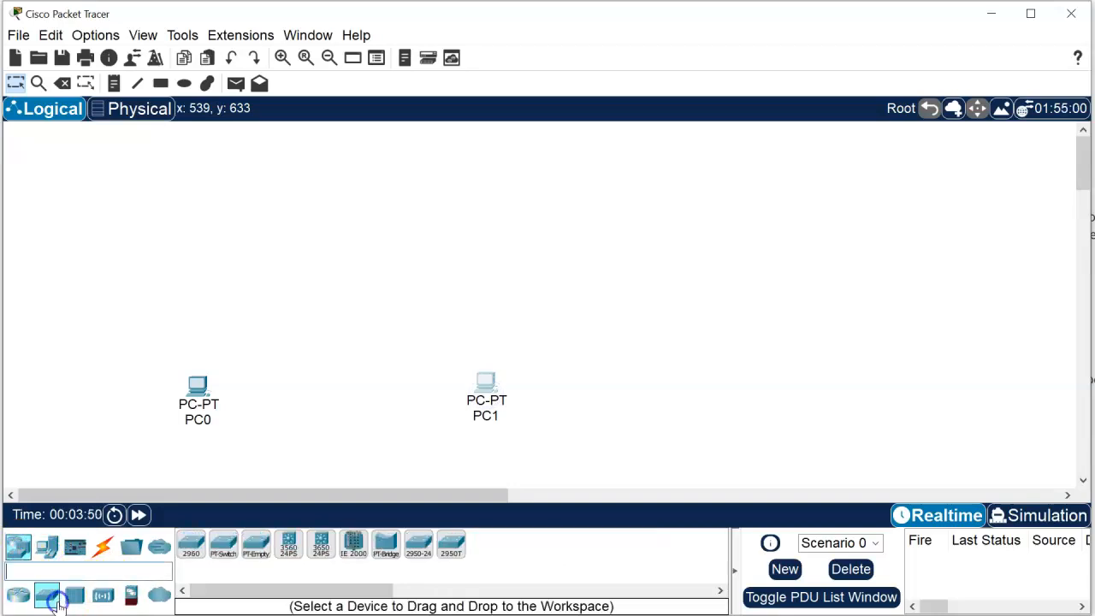
{"action": "left_click", "coordinate": [192, 544]}
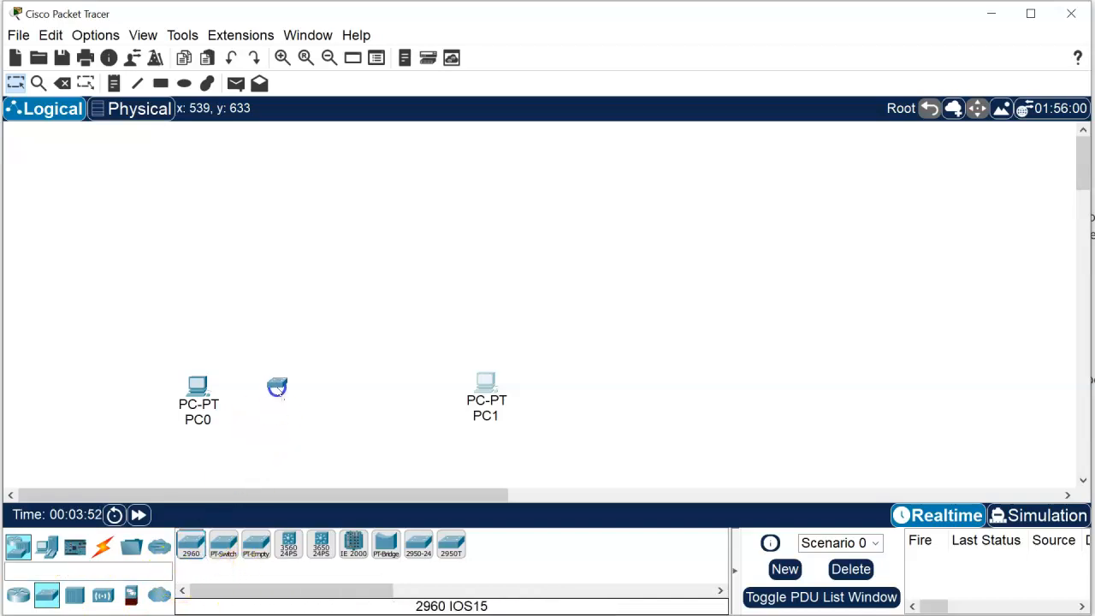
{"action": "left_click_drag", "start_coordinate": [267, 335], "coordinate": [266, 335]}
{"action": "left_click_drag", "start_coordinate": [190, 549], "coordinate": [434, 323]}
Step: Spread the devices apart, moving both PCs outward and down and both switches outward and up
{"action": "left_click", "coordinate": [482, 417]}
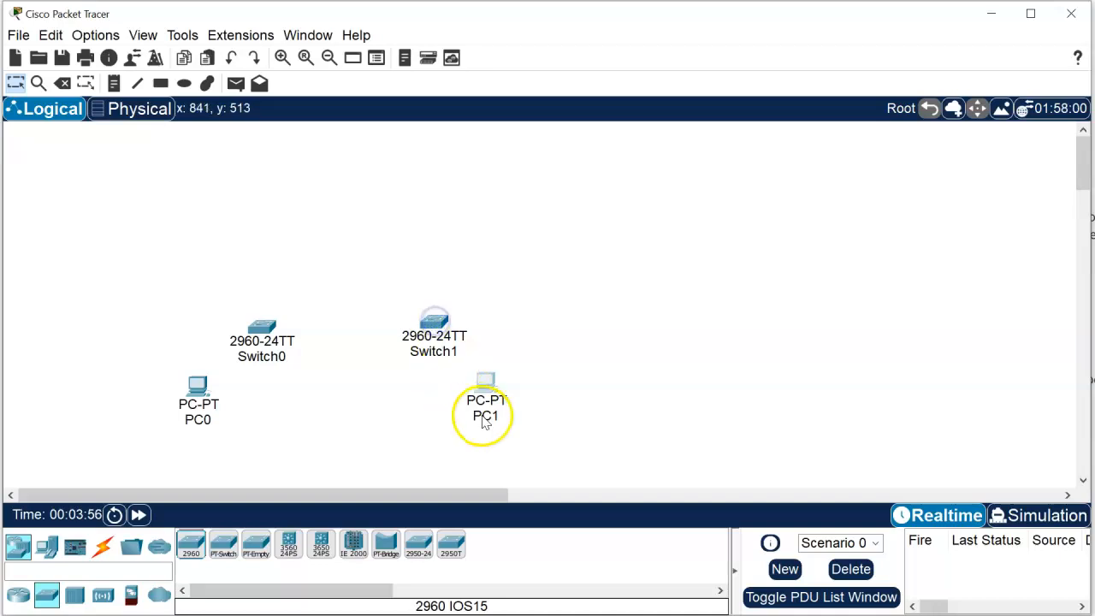
{"action": "left_click_drag", "start_coordinate": [485, 398], "coordinate": [498, 411]}
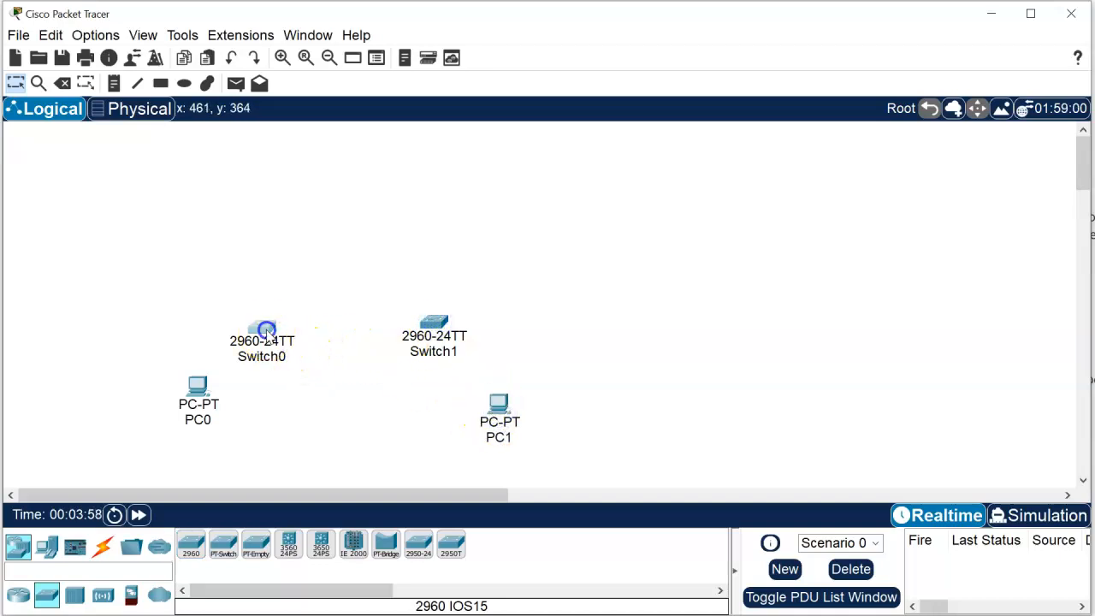
{"action": "left_click_drag", "start_coordinate": [266, 331], "coordinate": [256, 309]}
{"action": "left_click_drag", "start_coordinate": [196, 386], "coordinate": [184, 396]}
{"action": "left_click_drag", "start_coordinate": [430, 331], "coordinate": [443, 317]}
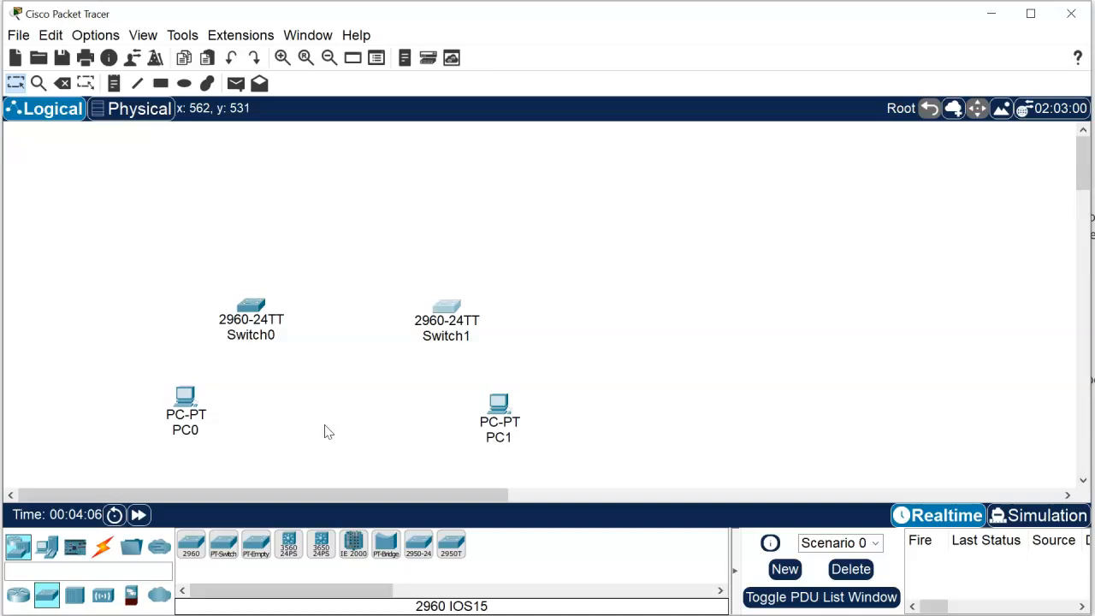
Step: Add a 2911 router above and between the two switches, and move PC1 slightly up and outward
{"action": "left_click", "coordinate": [17, 594]}
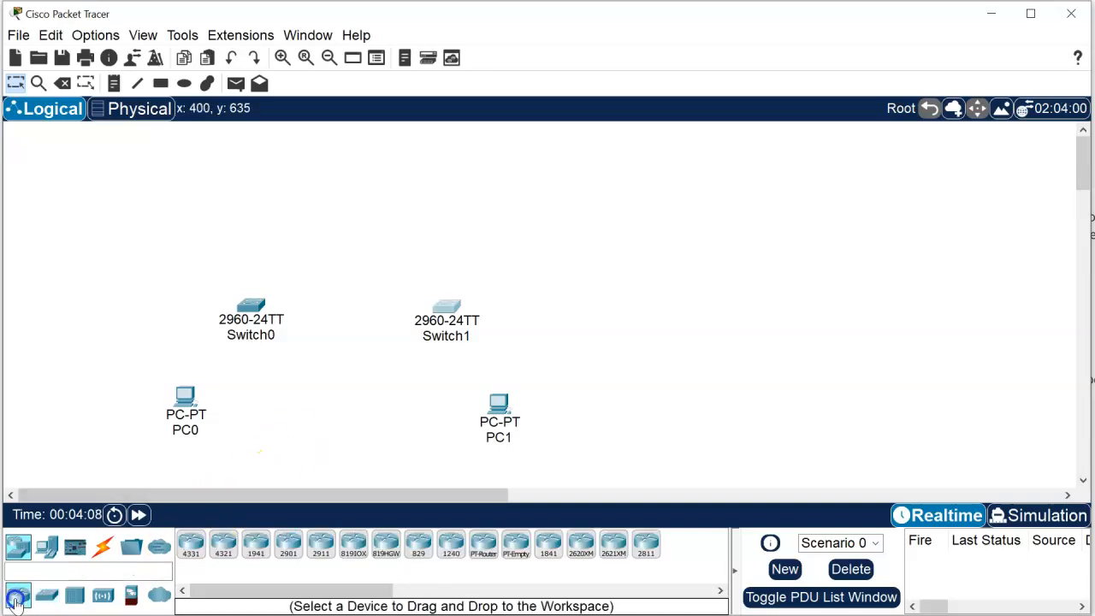
{"action": "left_click", "coordinate": [294, 592]}
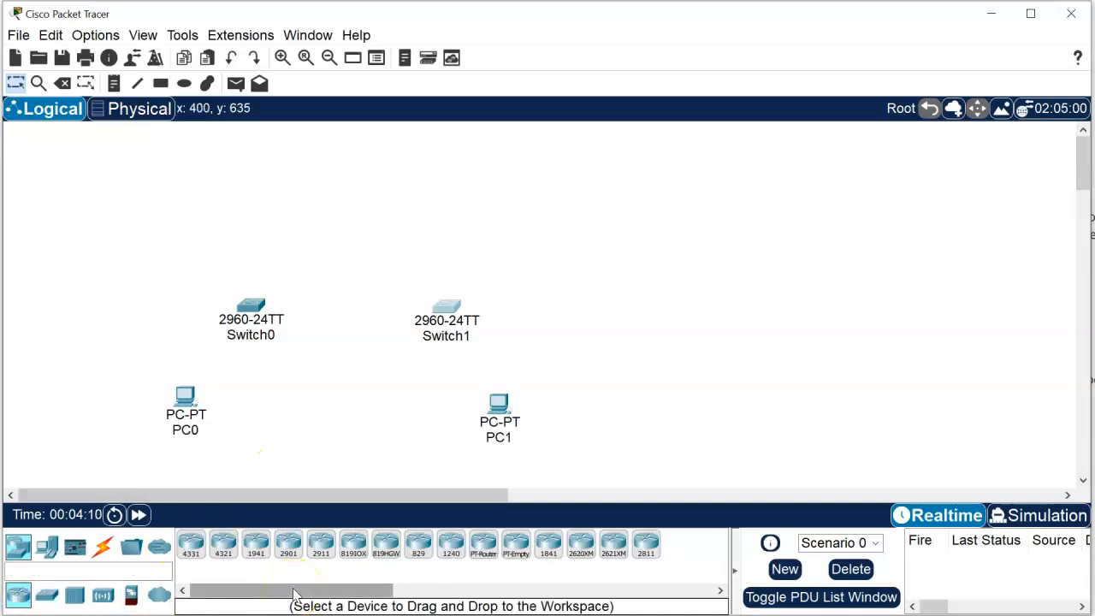
{"action": "left_click_drag", "start_coordinate": [320, 547], "coordinate": [362, 218]}
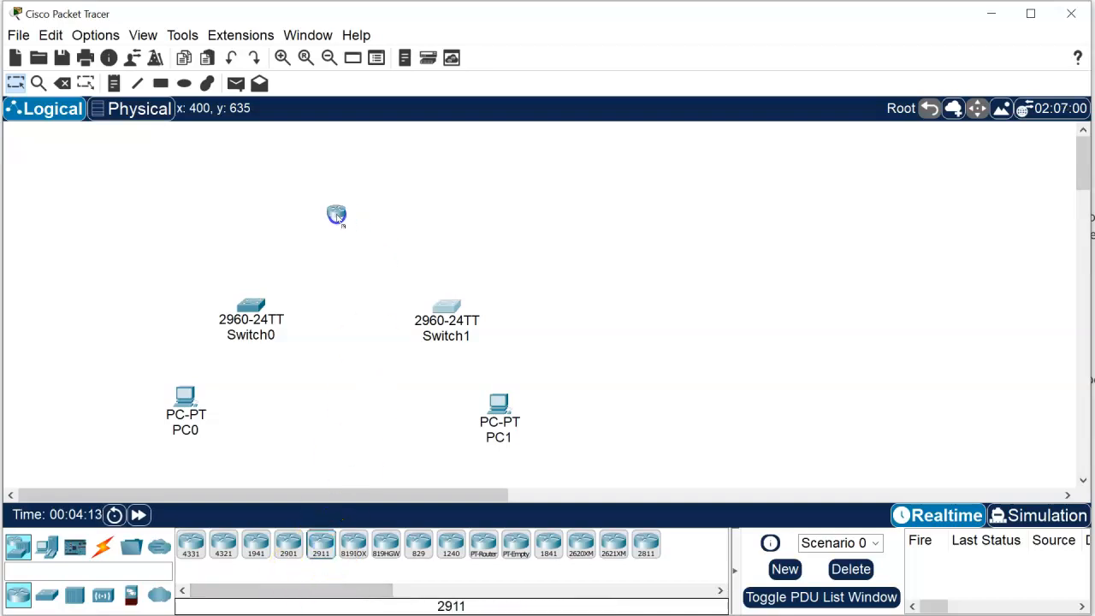
{"action": "left_click", "coordinate": [336, 215]}
{"action": "left_click", "coordinate": [228, 320]}
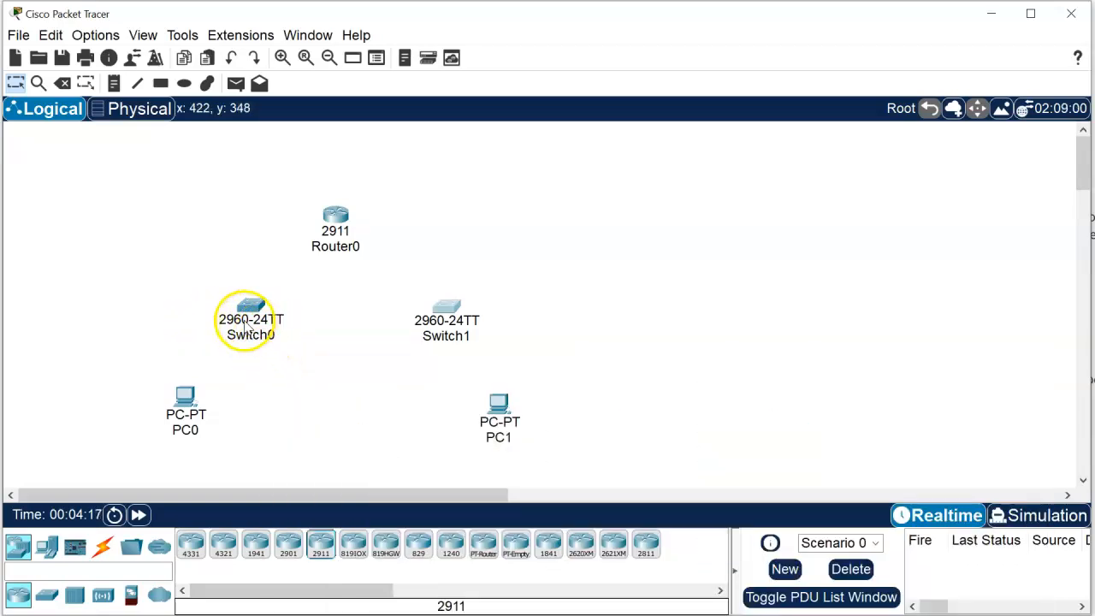
{"action": "mouse_move", "coordinate": [246, 331]}
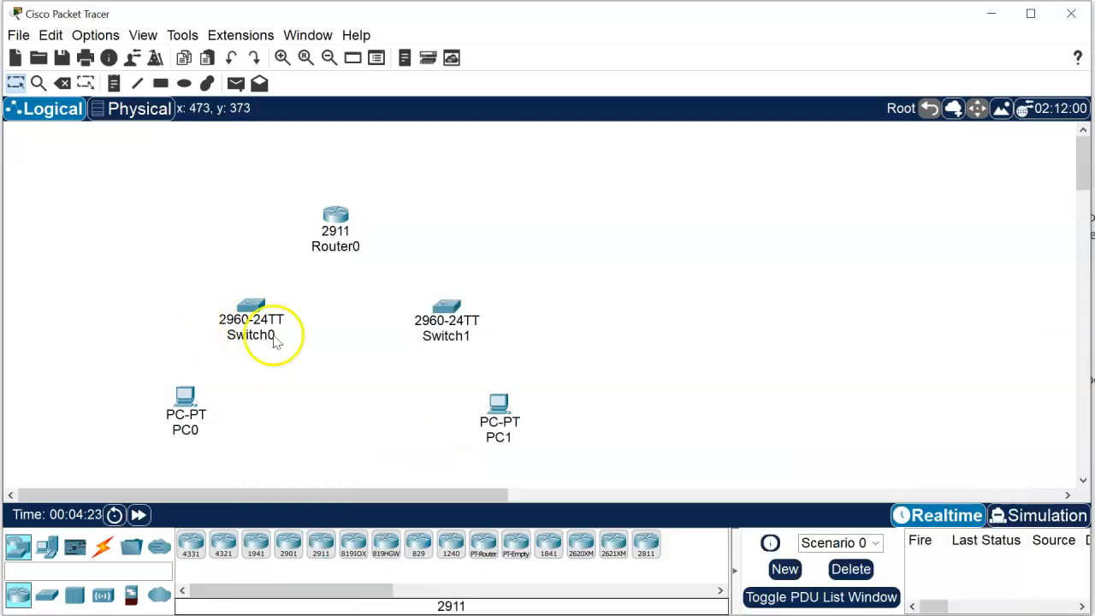
{"action": "left_click_drag", "start_coordinate": [492, 417], "coordinate": [508, 393]}
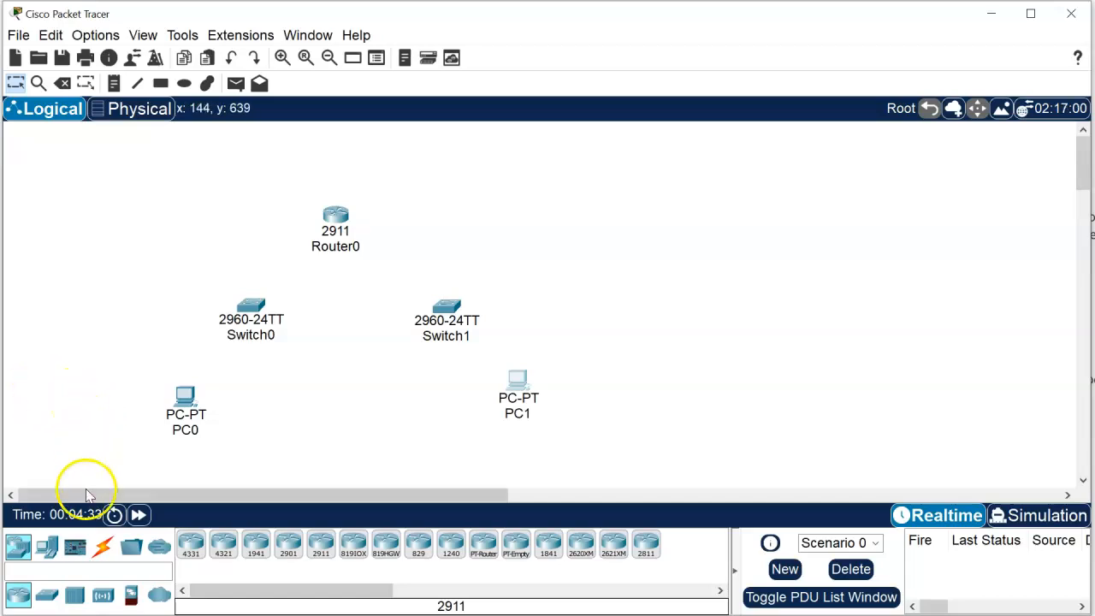
Step: Connect PC0's FastEthernet0 to Switch0's FastEthernet0/1 with a copper straight-through cable
{"action": "left_click", "coordinate": [101, 548]}
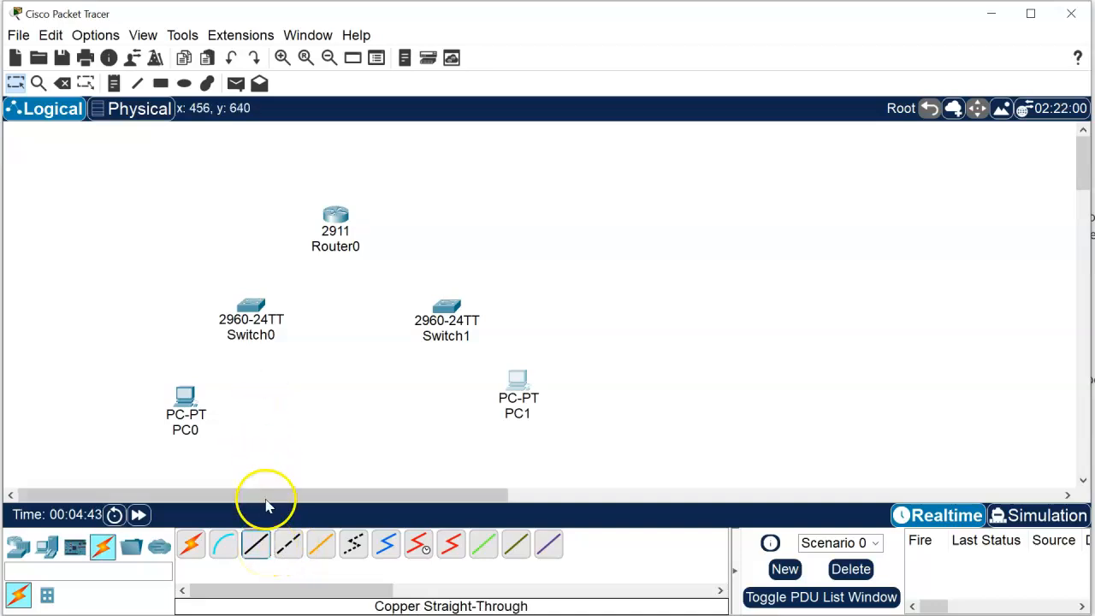
{"action": "left_click", "coordinate": [255, 544]}
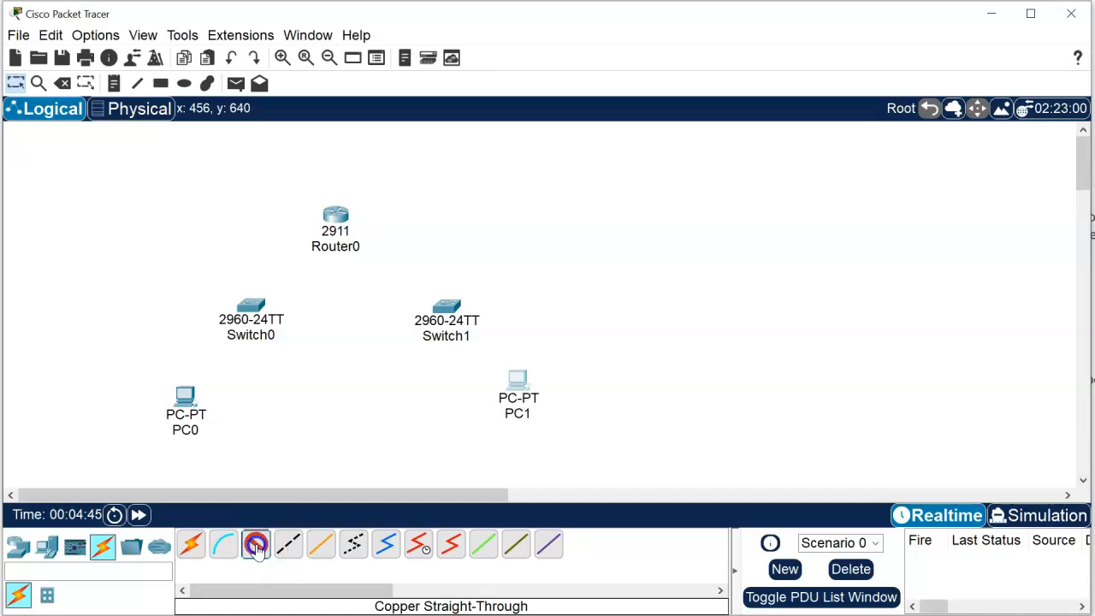
{"action": "left_click", "coordinate": [196, 408]}
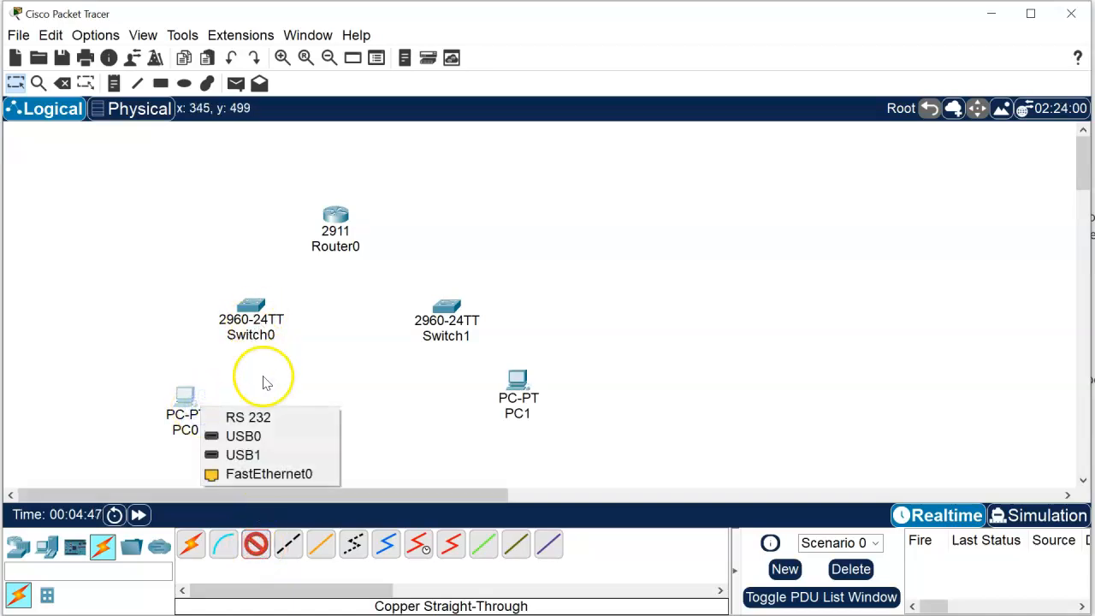
{"action": "left_click", "coordinate": [268, 474]}
{"action": "left_click", "coordinate": [248, 309]}
{"action": "left_click", "coordinate": [275, 338]}
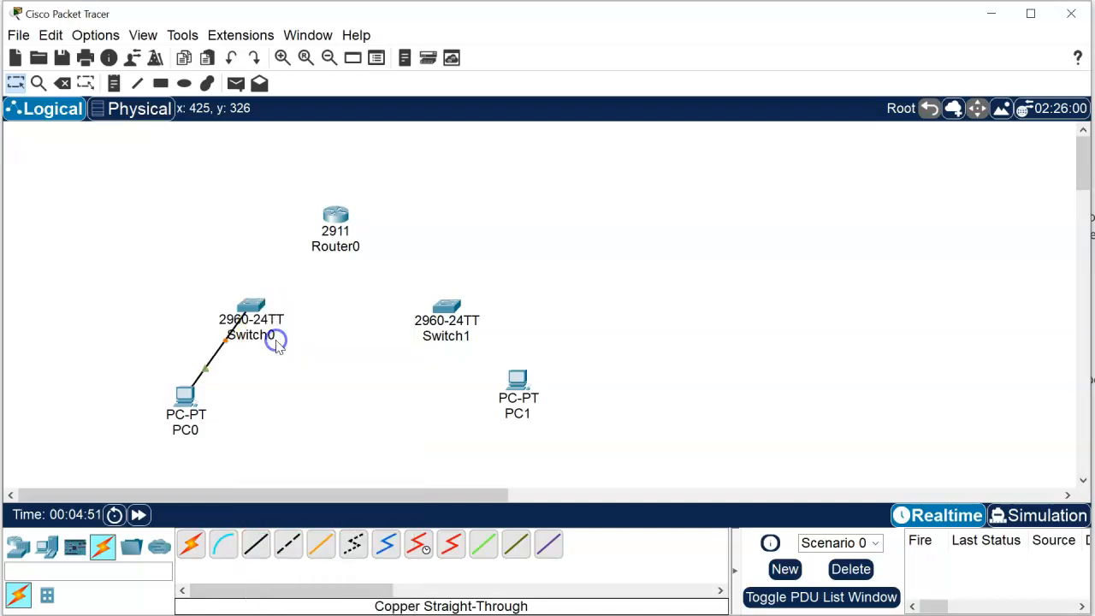
Step: Connect PC1's FastEthernet0 to Switch1's FastEthernet0/1 with a copper straight-through cable
{"action": "left_click", "coordinate": [261, 548]}
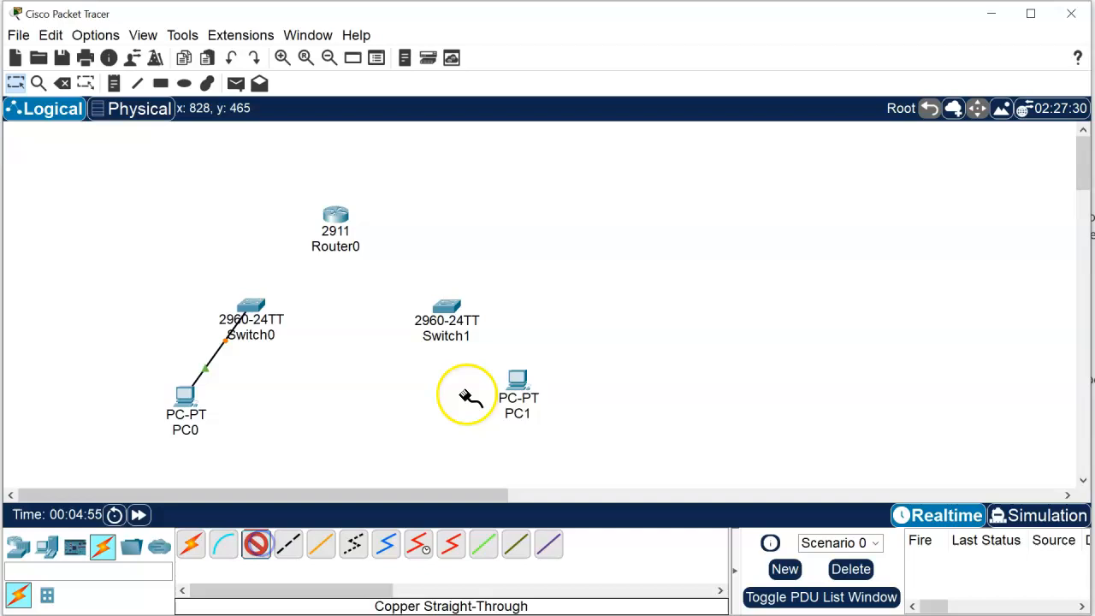
{"action": "left_click", "coordinate": [511, 384]}
{"action": "left_click", "coordinate": [548, 453]}
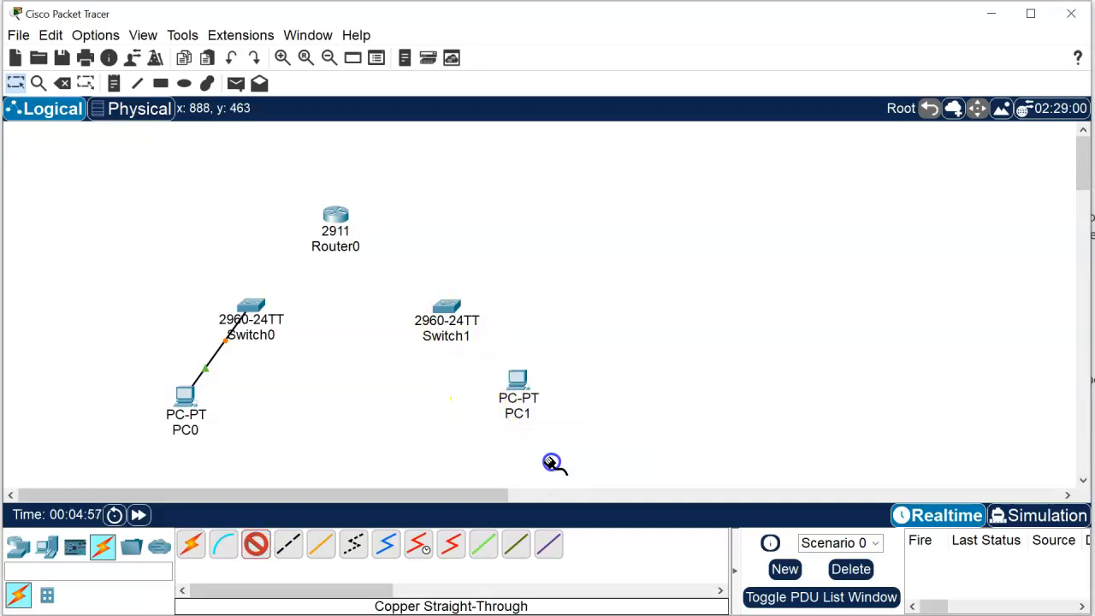
{"action": "left_click", "coordinate": [446, 311]}
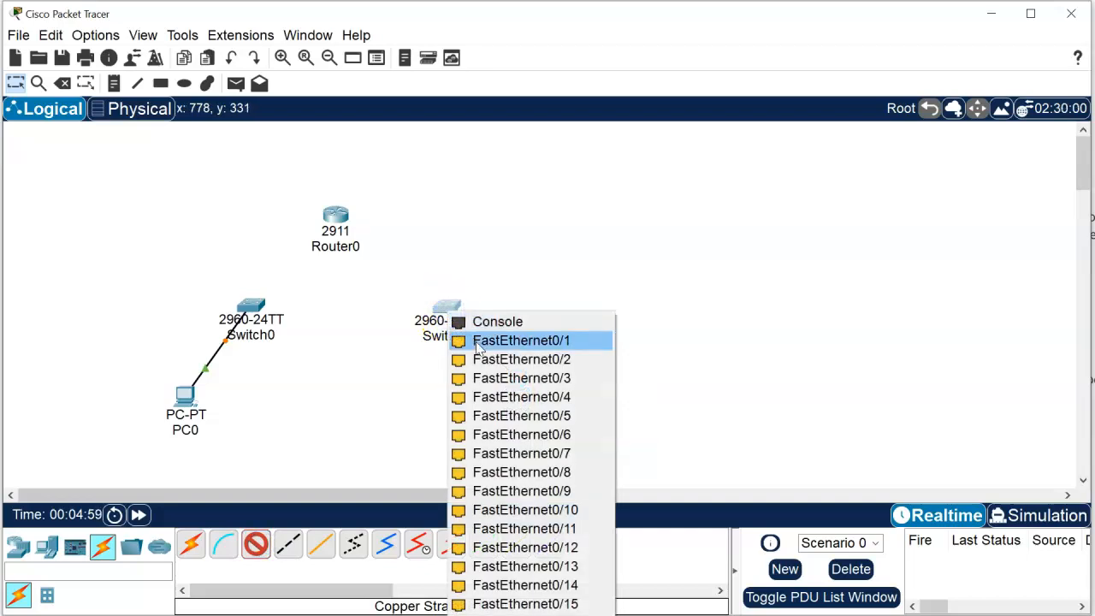
{"action": "left_click", "coordinate": [524, 340]}
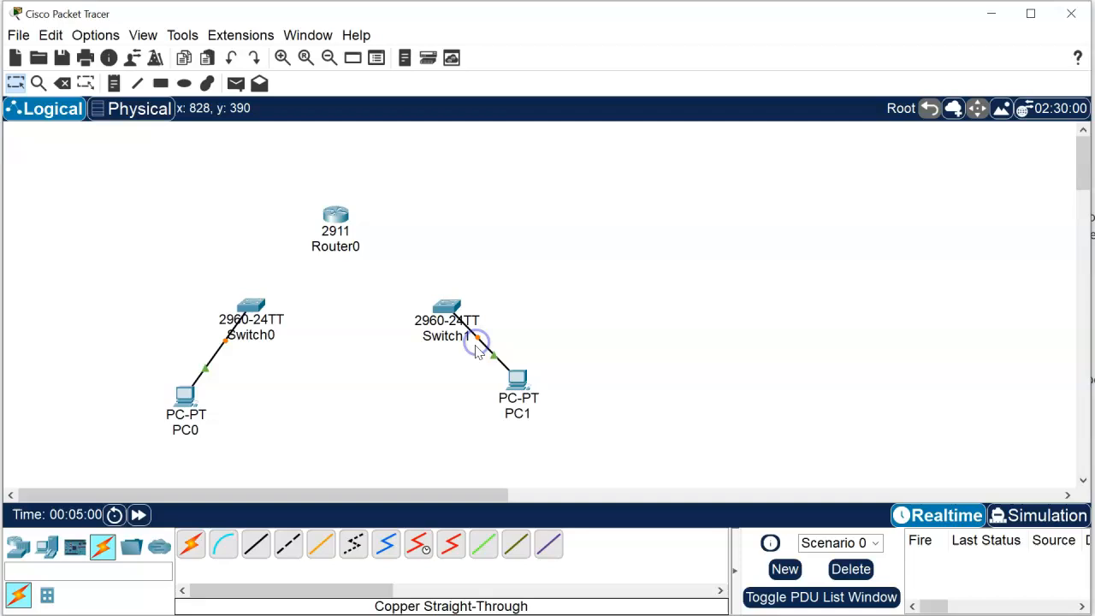
Step: Connect Switch0's FastEthernet0/2 to Router0's GigabitEthernet0/0 with a copper straight-through cable
{"action": "left_click", "coordinate": [256, 544]}
{"action": "left_click", "coordinate": [251, 306]}
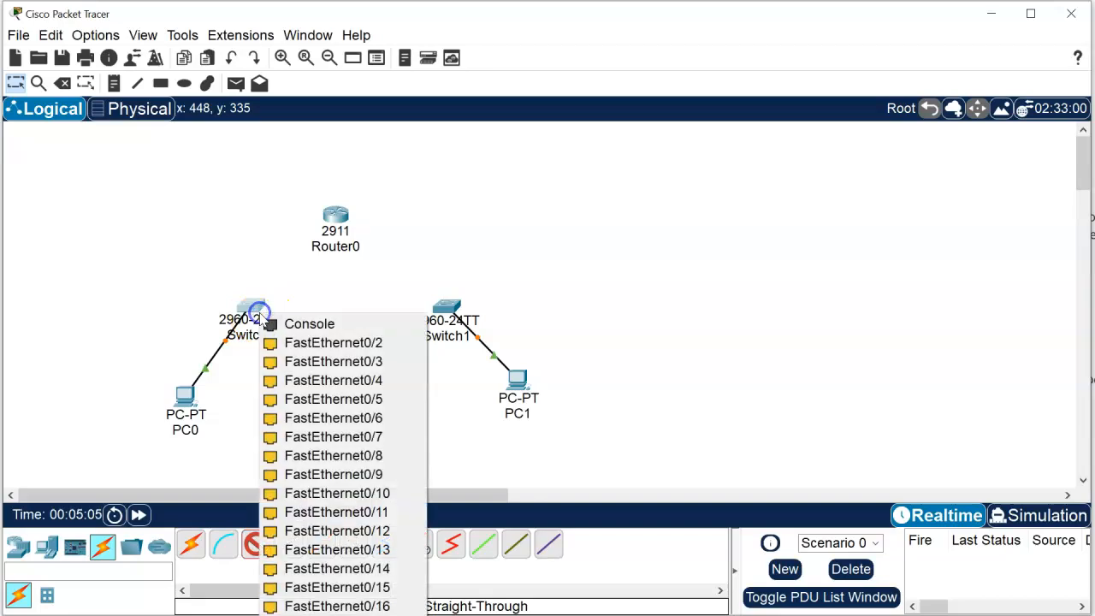
{"action": "left_click", "coordinate": [298, 346]}
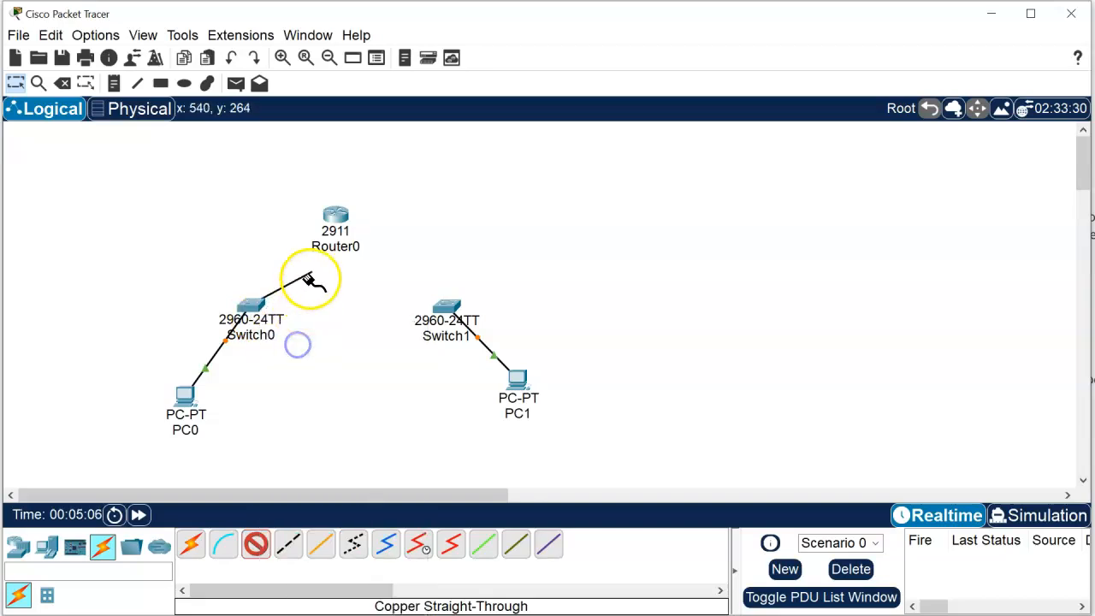
{"action": "left_click", "coordinate": [328, 225]}
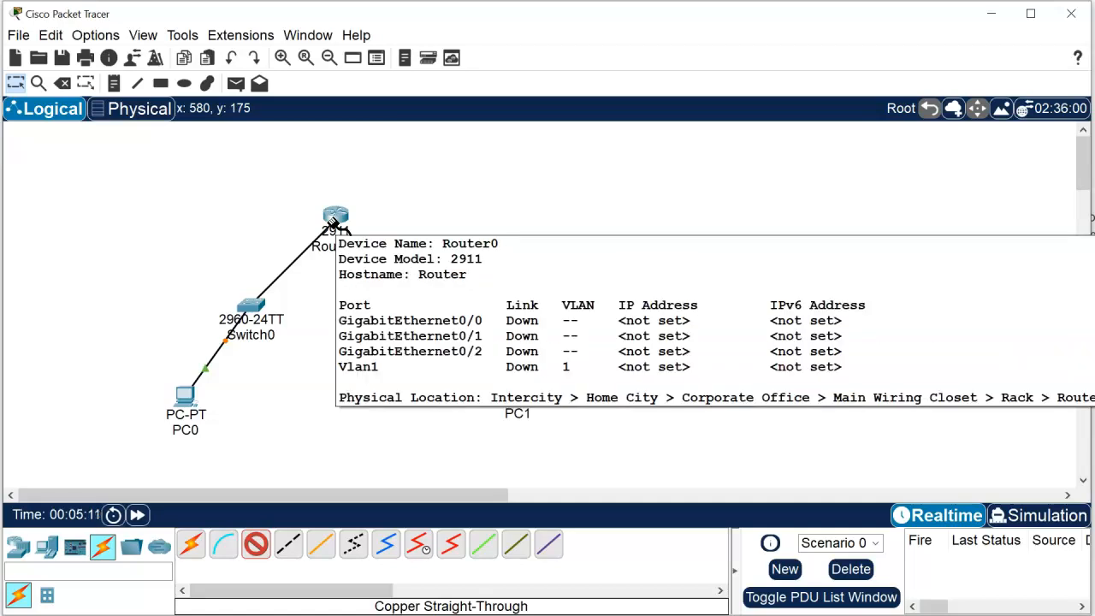
{"action": "left_click", "coordinate": [333, 220]}
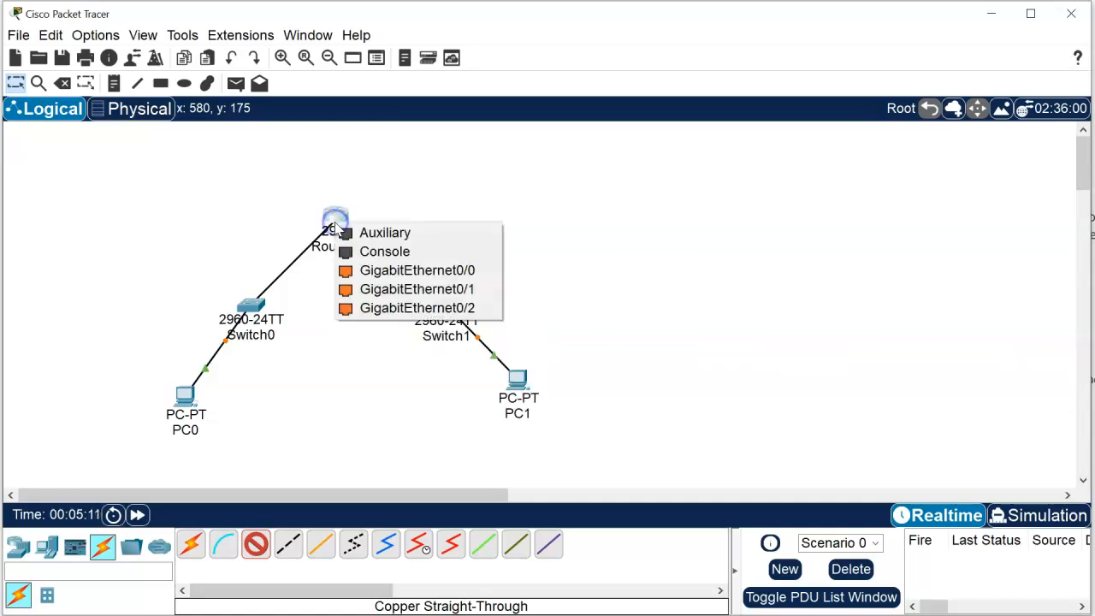
{"action": "left_click", "coordinate": [381, 272]}
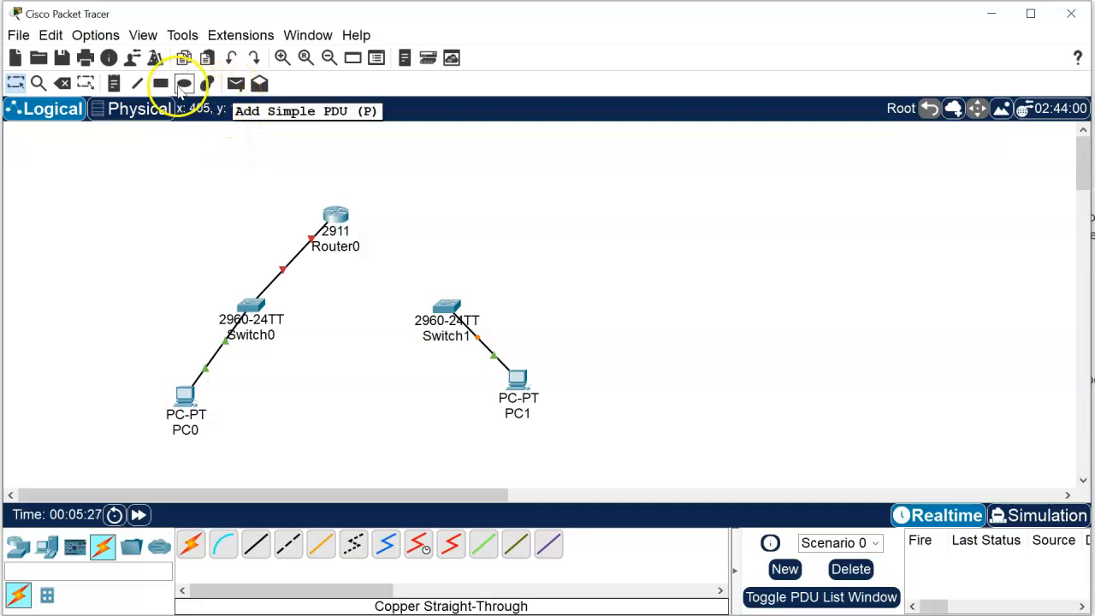
Step: Add a note reading "GigabitEthernet0/0" and position it beside Router0, clear of the router icon and its link to Switch0
{"action": "left_click", "coordinate": [114, 83]}
{"action": "left_click", "coordinate": [230, 218]}
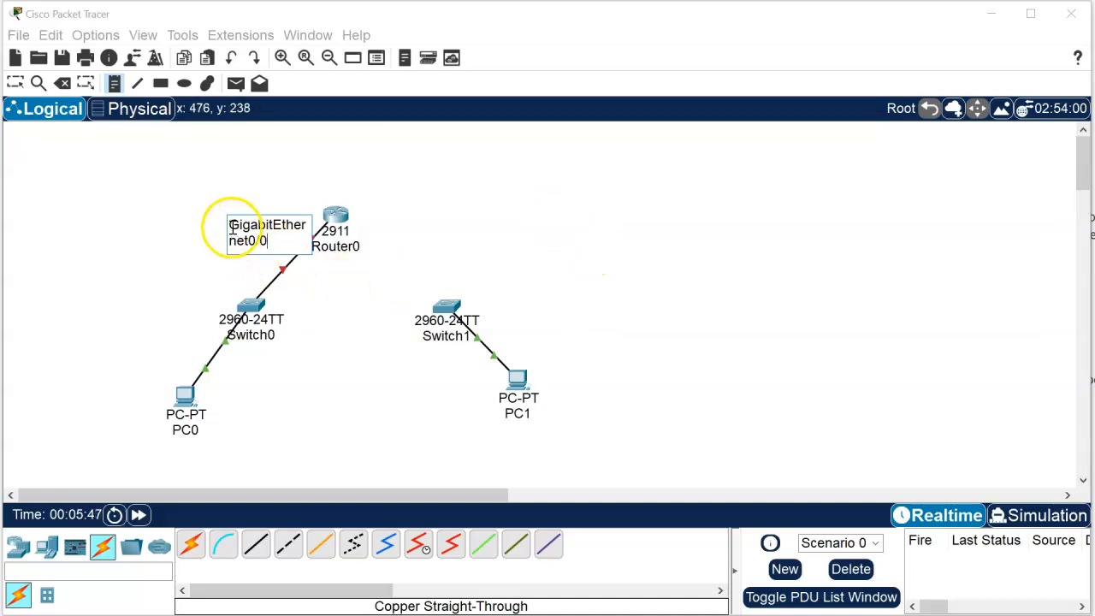
{"action": "left_click", "coordinate": [199, 228]}
{"action": "left_click", "coordinate": [294, 229]}
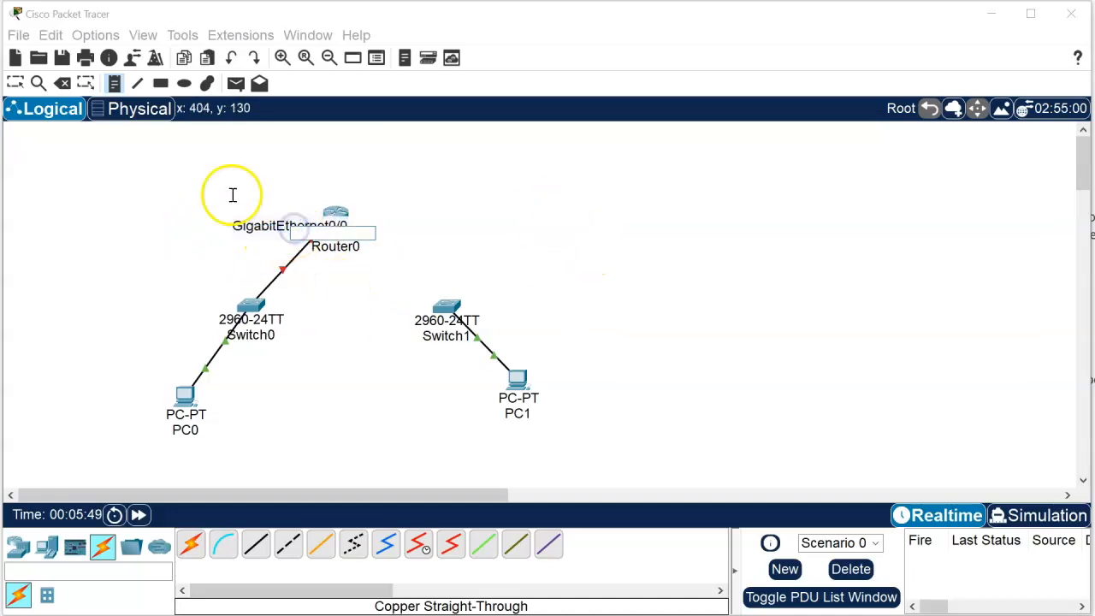
{"action": "key", "text": "Escape"}
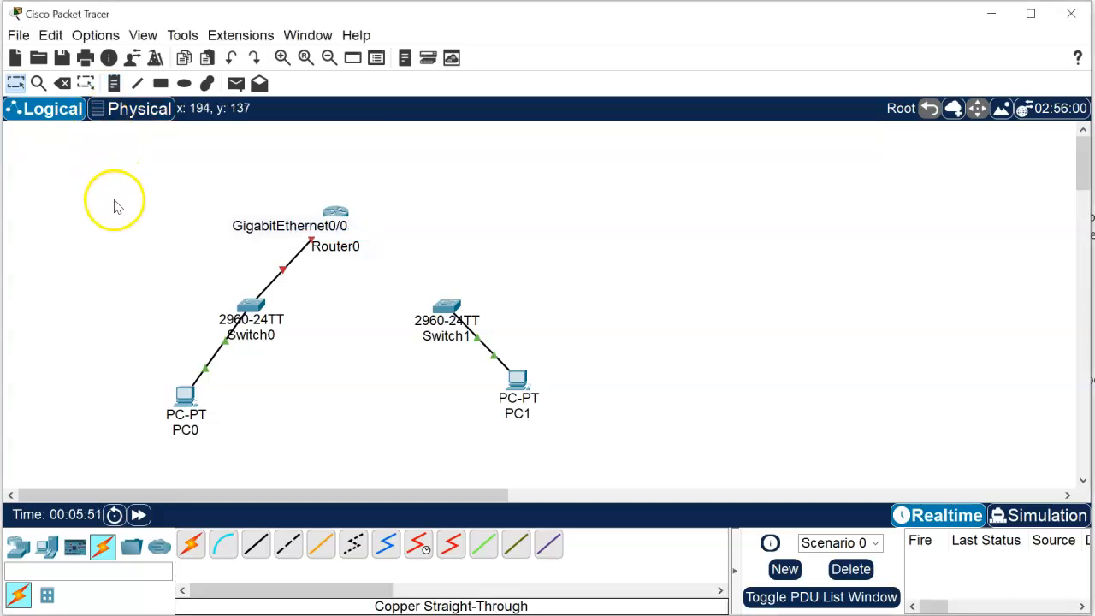
{"action": "left_click_drag", "start_coordinate": [268, 225], "coordinate": [224, 222]}
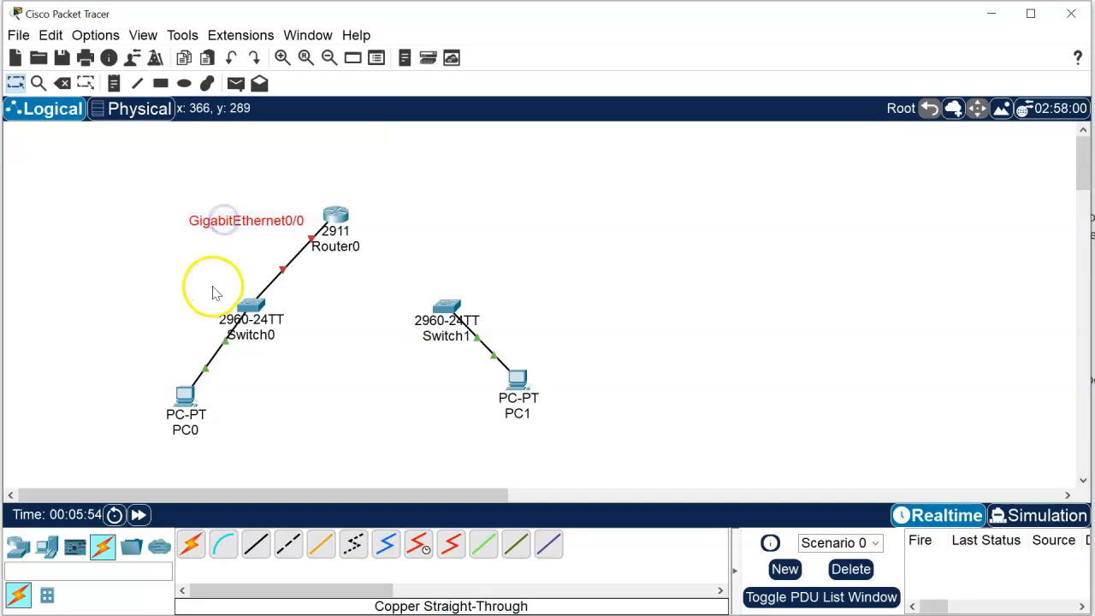
{"action": "left_click", "coordinate": [187, 276]}
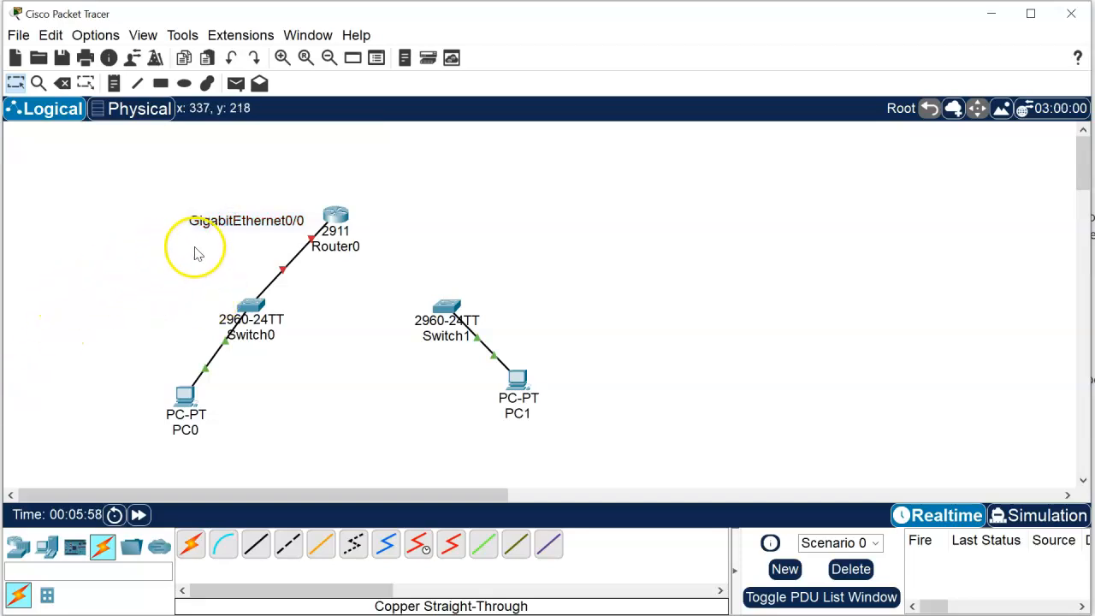
{"action": "double_click", "coordinate": [243, 220]}
{"action": "left_click", "coordinate": [142, 254]}
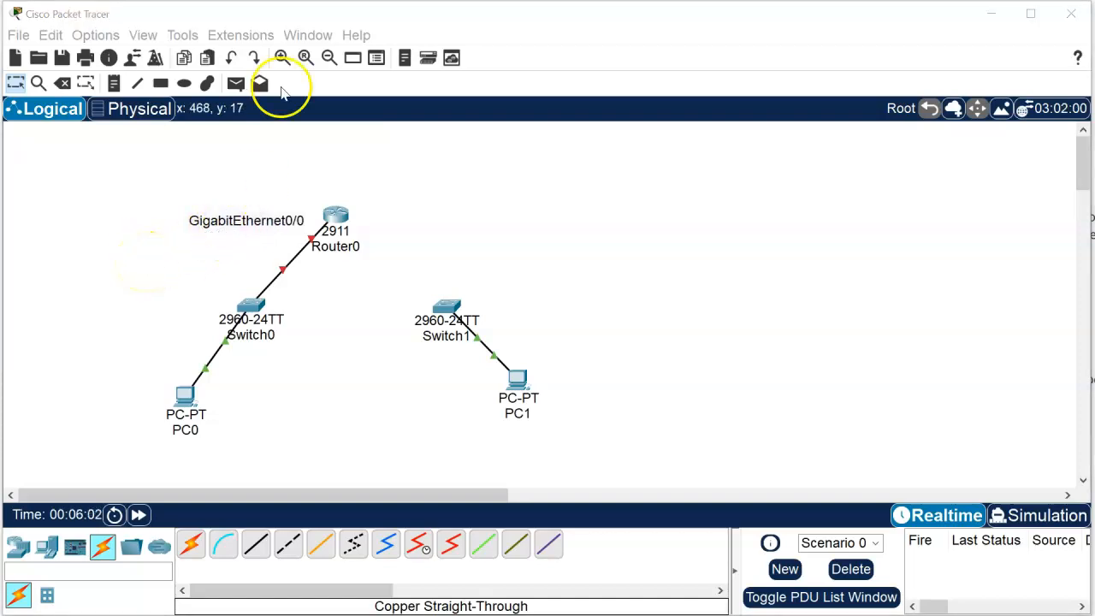
{"action": "left_click", "coordinate": [162, 159]}
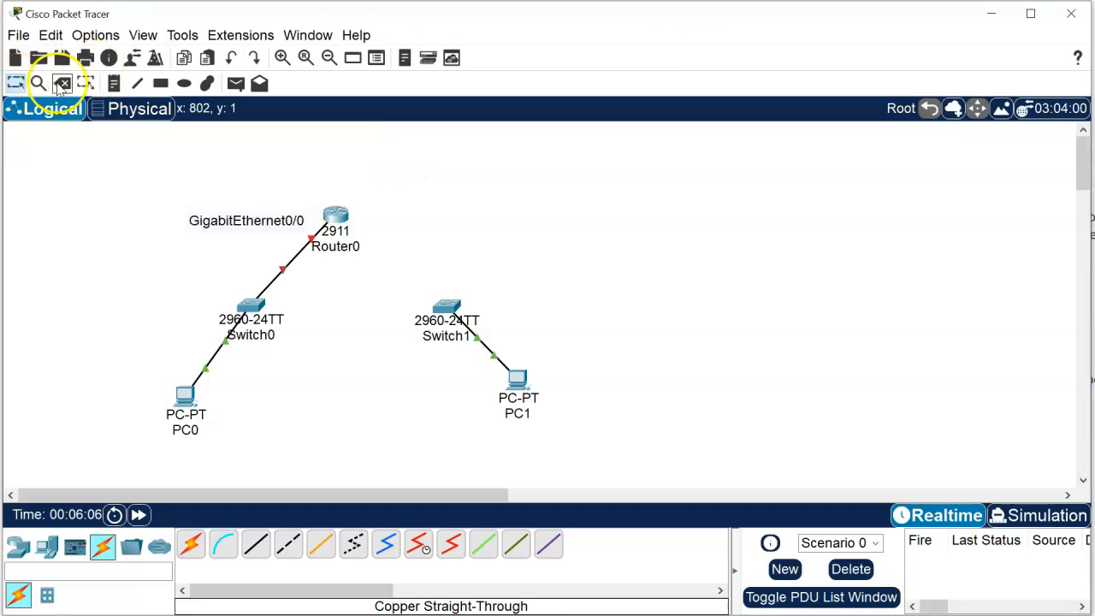
Step: Add a note reading "192.168.1.1" and position it directly beneath the GigabitEthernet0/0 note beside Router0
{"action": "left_click", "coordinate": [116, 84]}
{"action": "left_click", "coordinate": [181, 250]}
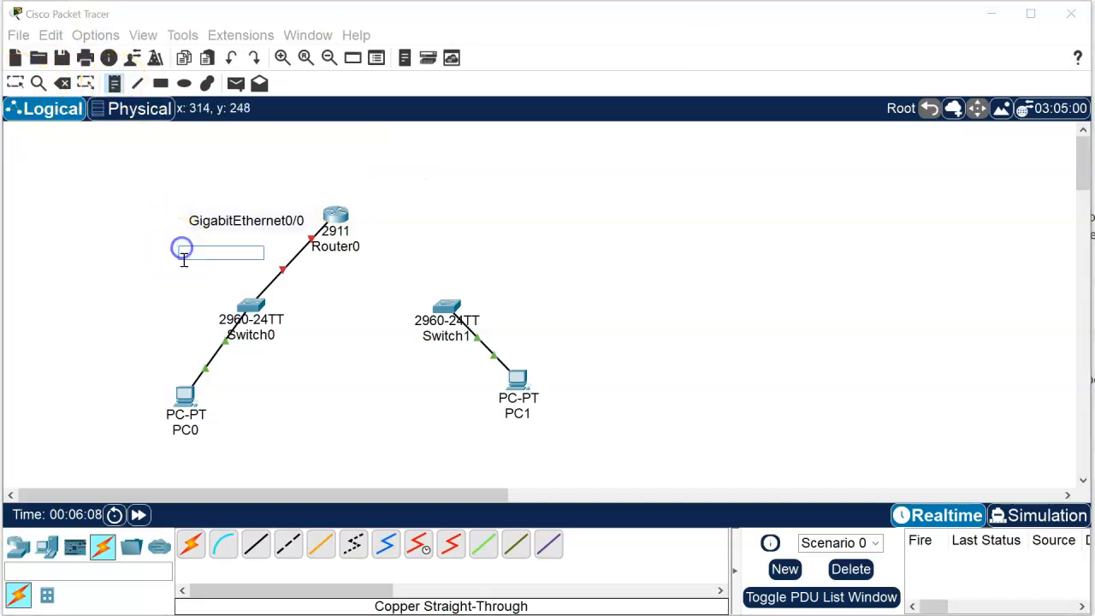
{"action": "type", "text": "192.168.1.1"}
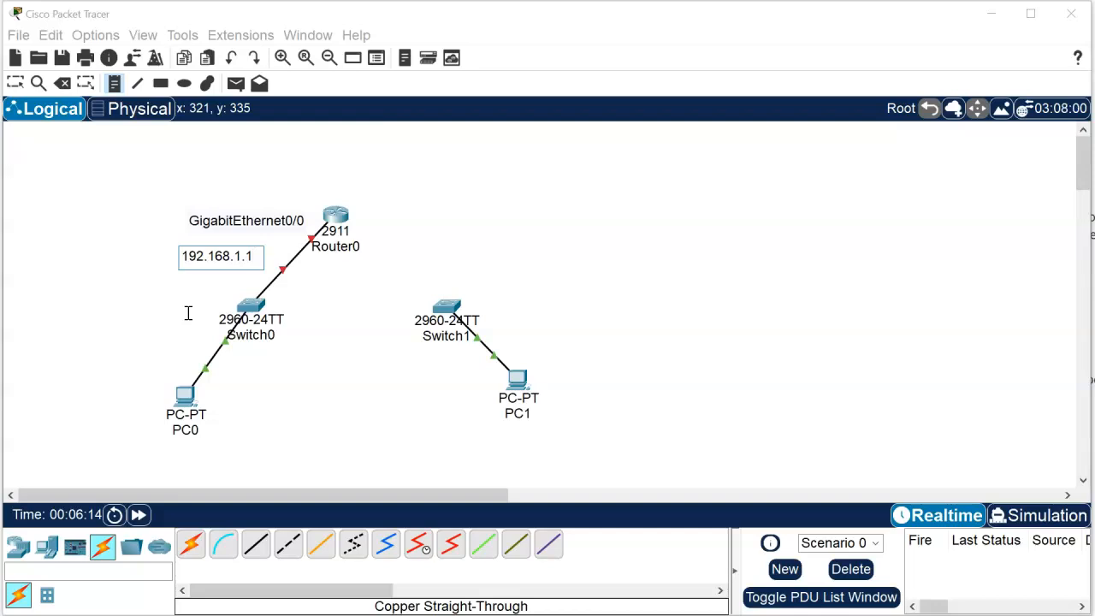
{"action": "left_click", "coordinate": [154, 333]}
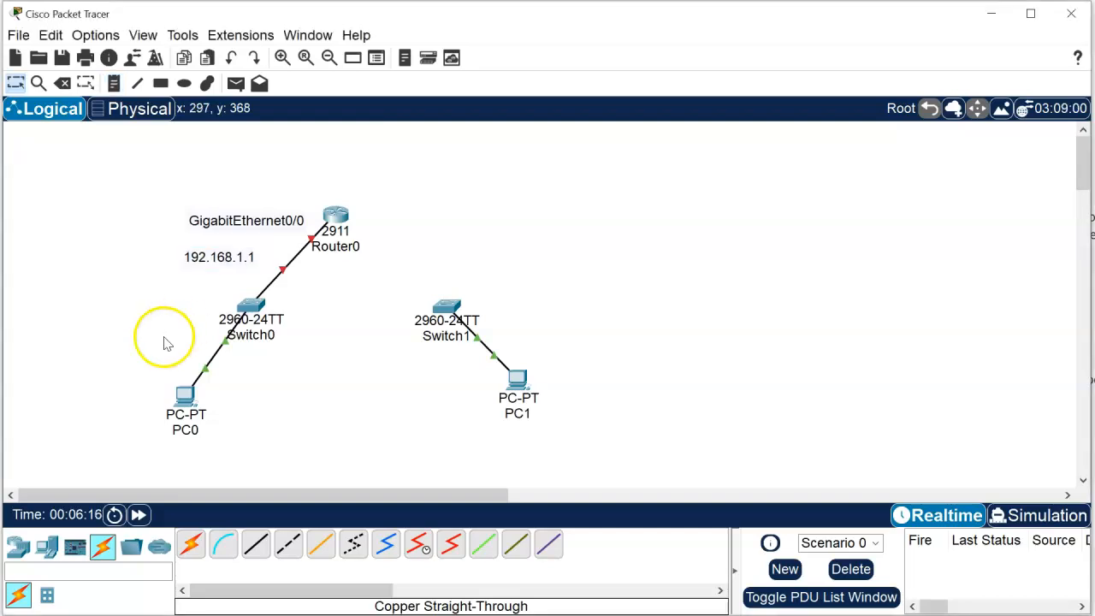
{"action": "mouse_move", "coordinate": [237, 254]}
{"action": "left_mouse_down"}
{"action": "mouse_move", "coordinate": [272, 242]}
{"action": "mouse_move", "coordinate": [257, 245]}
{"action": "left_mouse_up"}
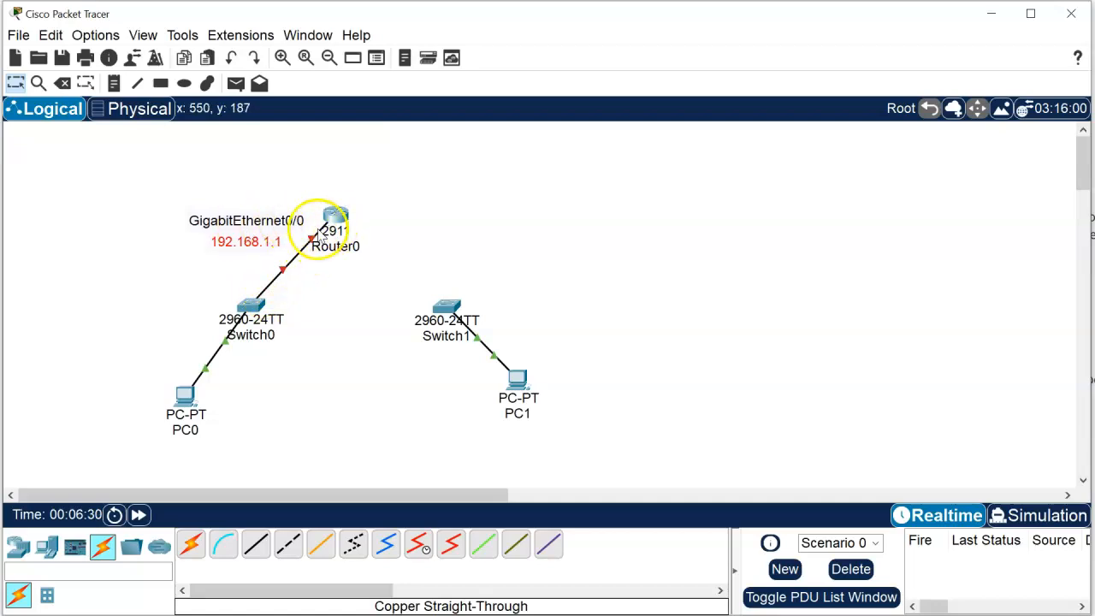
Step: Connect Switch1 to Router0's GigabitEthernet0/1 with a copper straight-through cable
{"action": "mouse_move", "coordinate": [344, 233]}
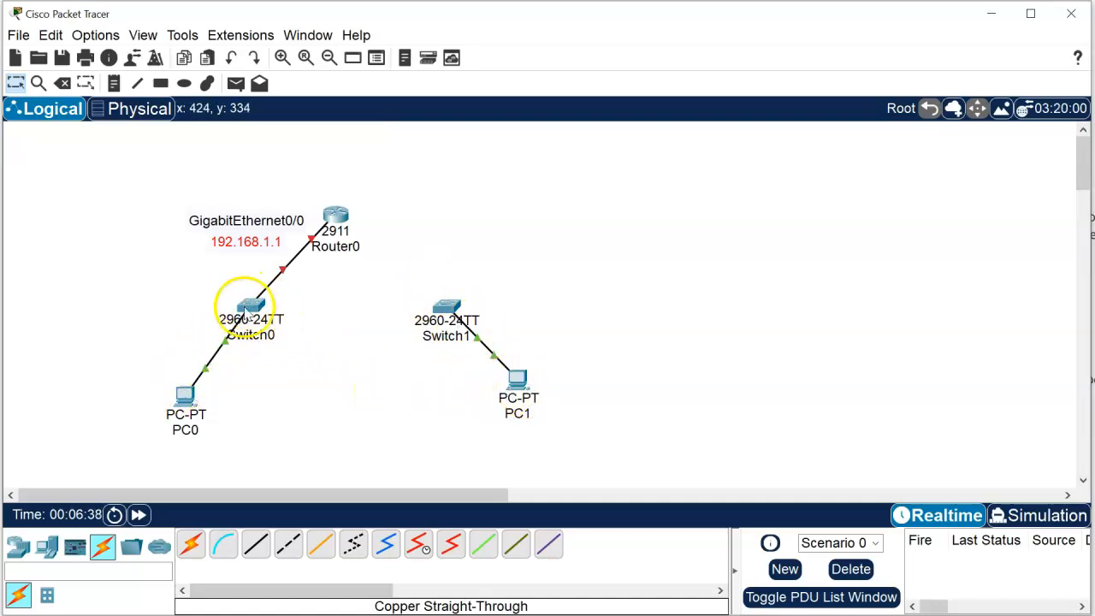
{"action": "mouse_move", "coordinate": [185, 400]}
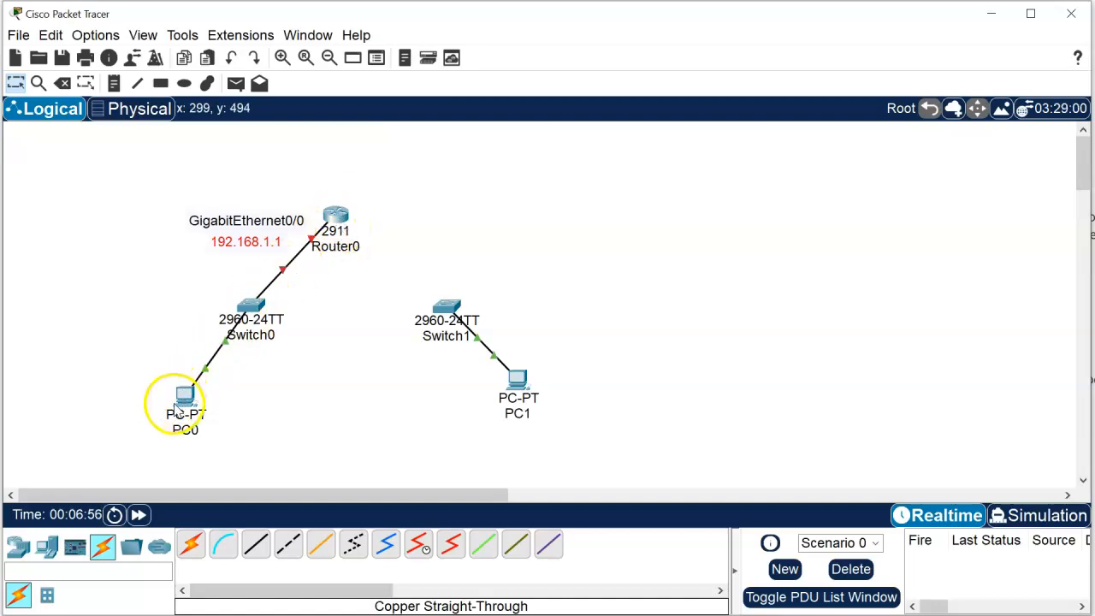
{"action": "left_click", "coordinate": [256, 543]}
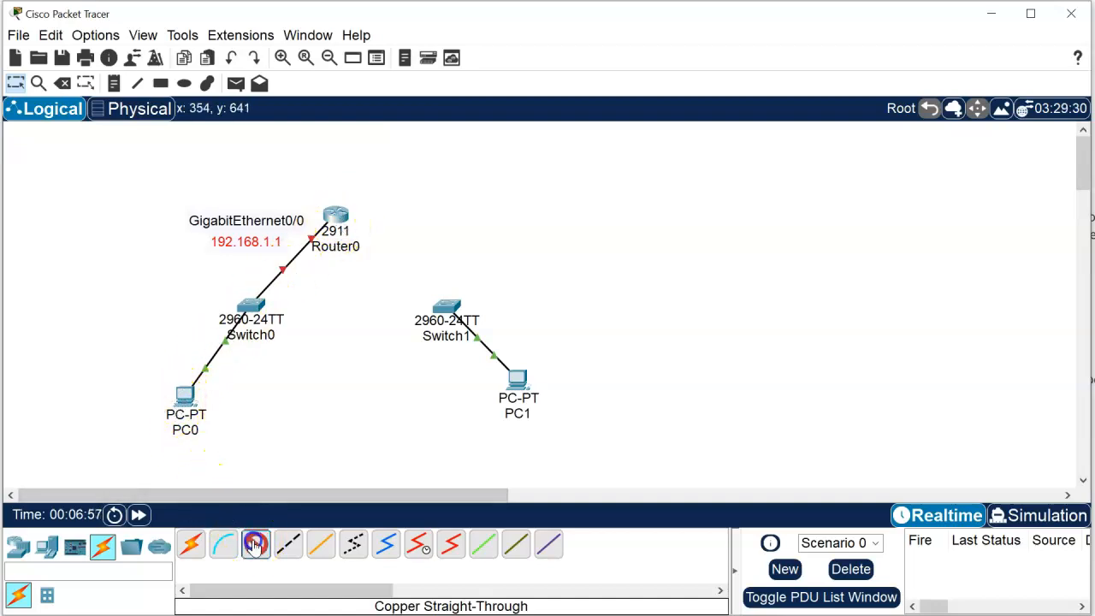
{"action": "left_click", "coordinate": [443, 312]}
{"action": "left_click", "coordinate": [469, 338]}
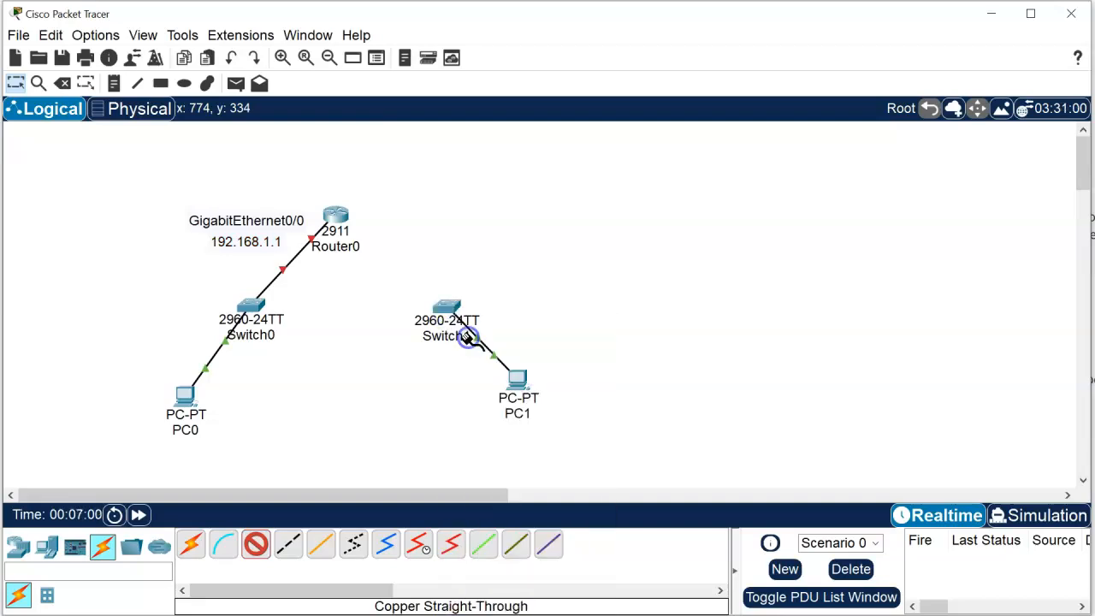
{"action": "left_click", "coordinate": [337, 217]}
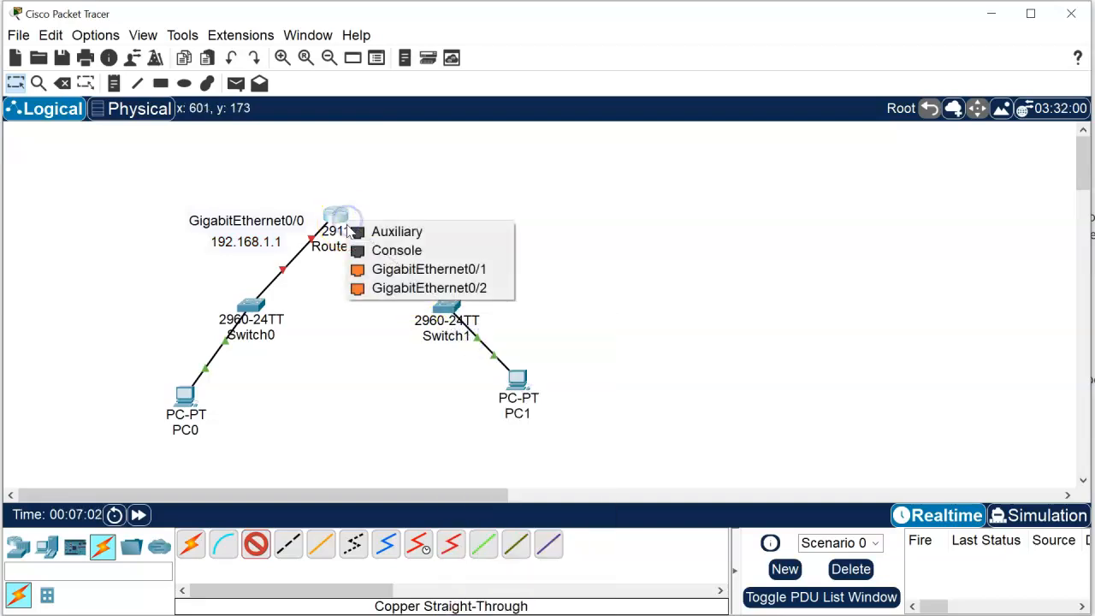
{"action": "left_click", "coordinate": [390, 272]}
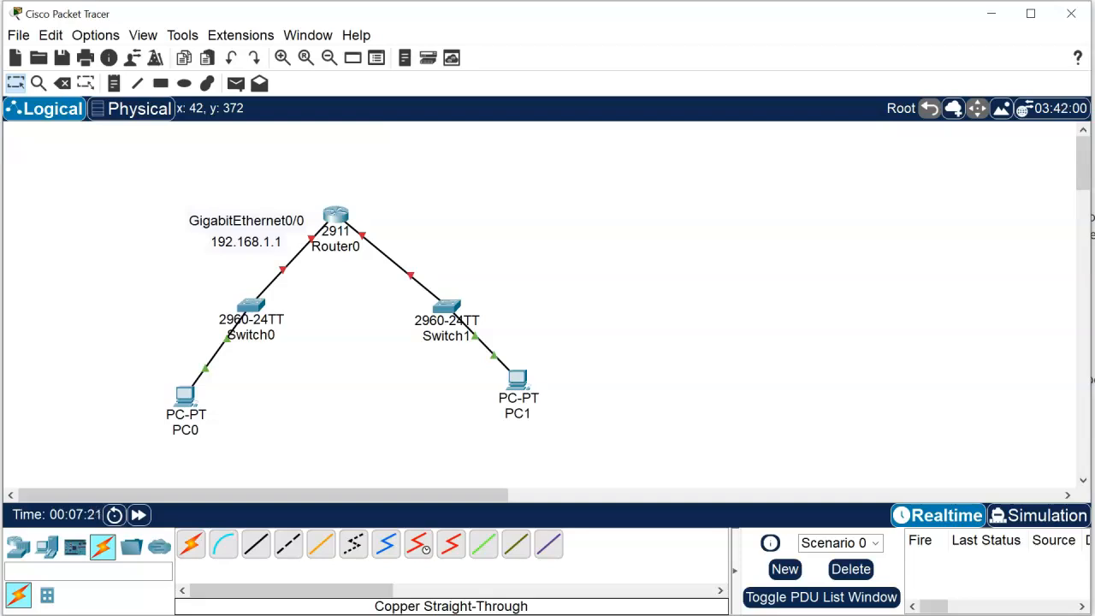
Step: Open Router0's interface configuration and turn on the GigabitEthernet0/0 port
{"action": "left_click", "coordinate": [334, 214]}
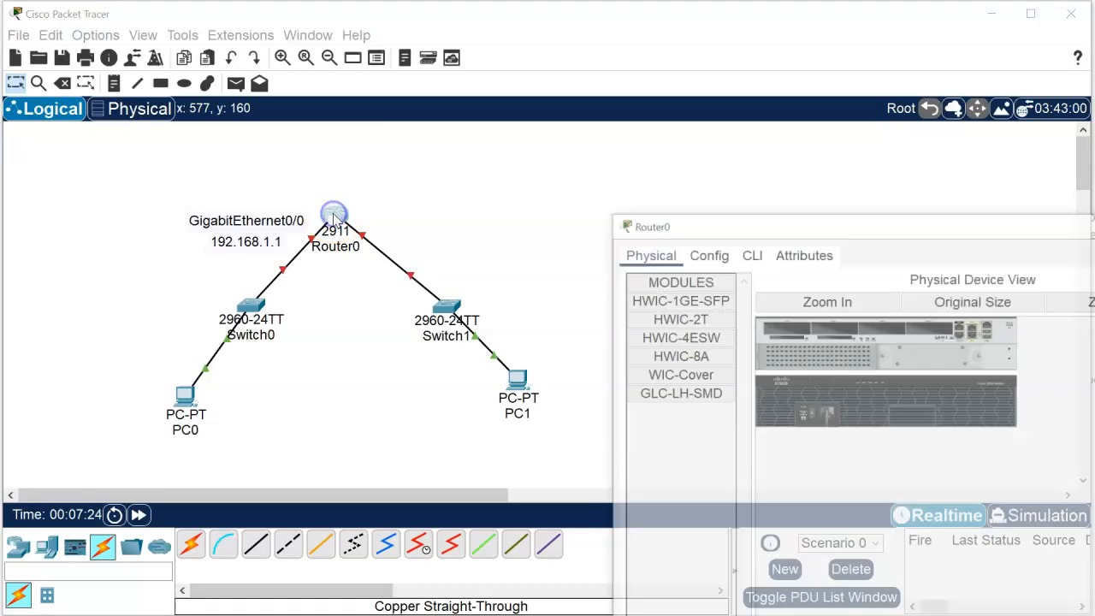
{"action": "left_click_drag", "start_coordinate": [758, 221], "coordinate": [381, 73]}
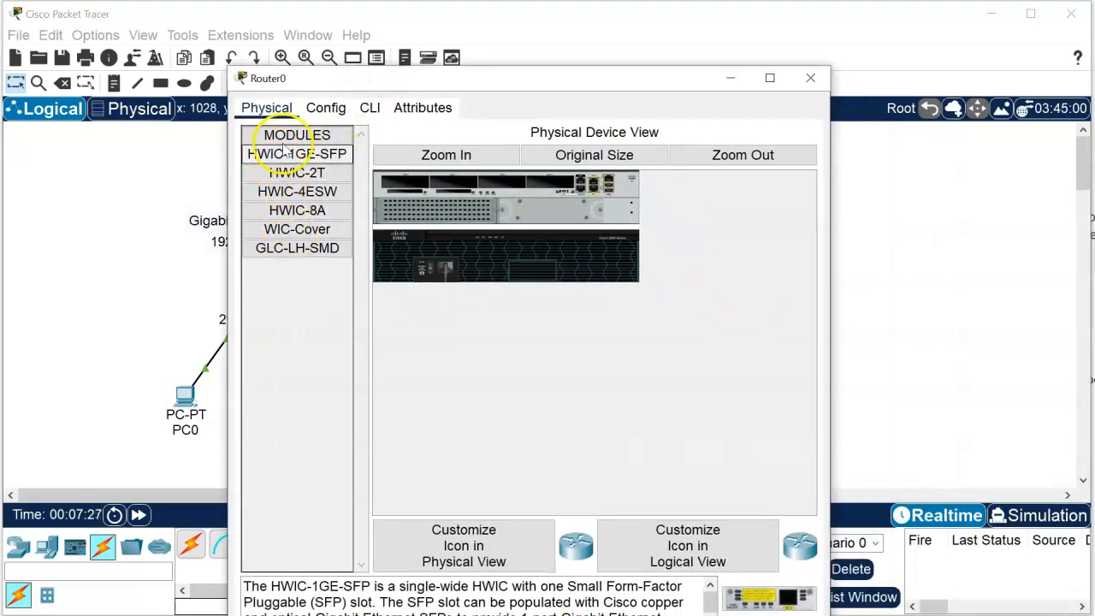
{"action": "left_click", "coordinate": [324, 109]}
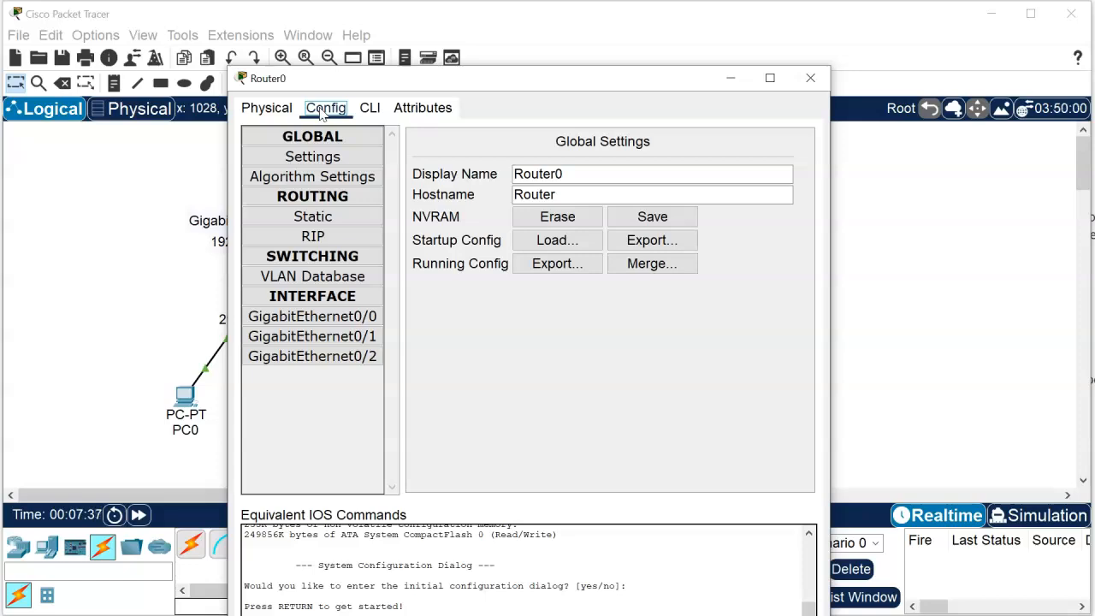
{"action": "left_click", "coordinate": [341, 317]}
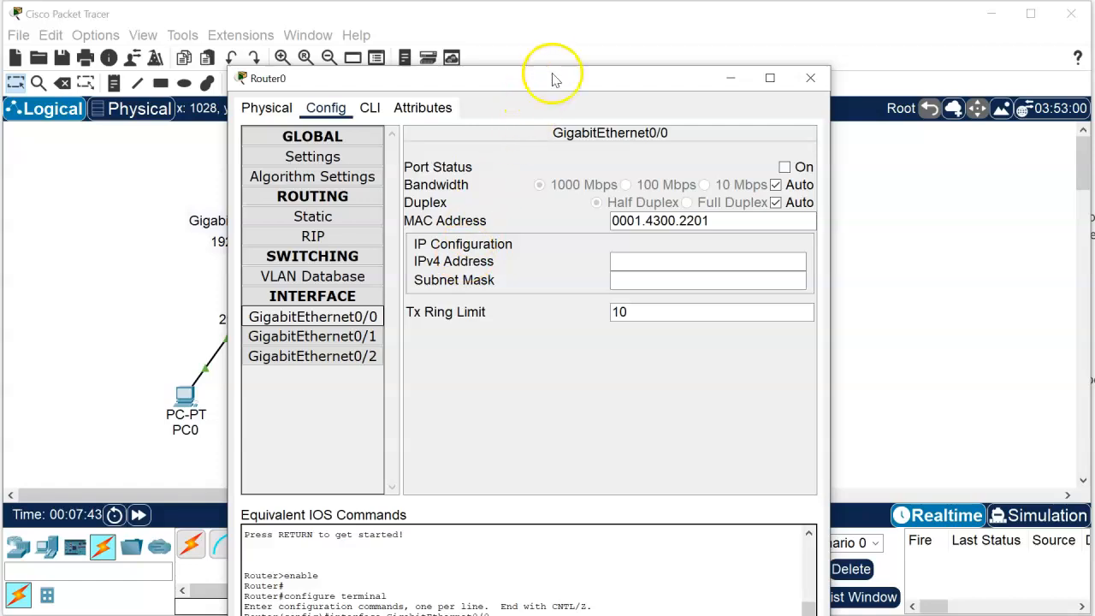
{"action": "left_click_drag", "start_coordinate": [545, 84], "coordinate": [510, 38]}
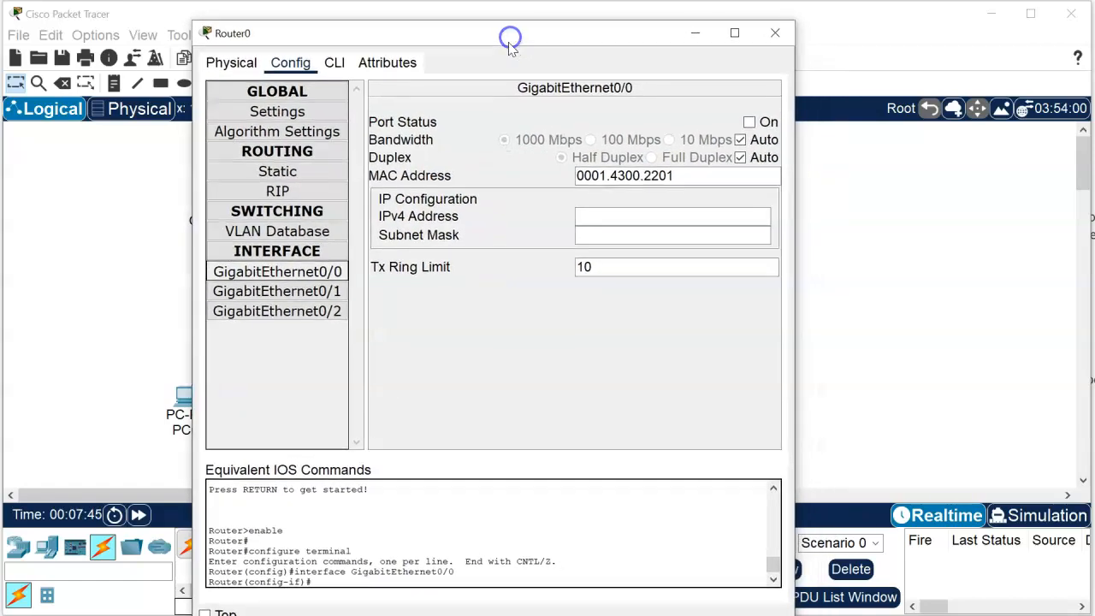
{"action": "left_click", "coordinate": [749, 123]}
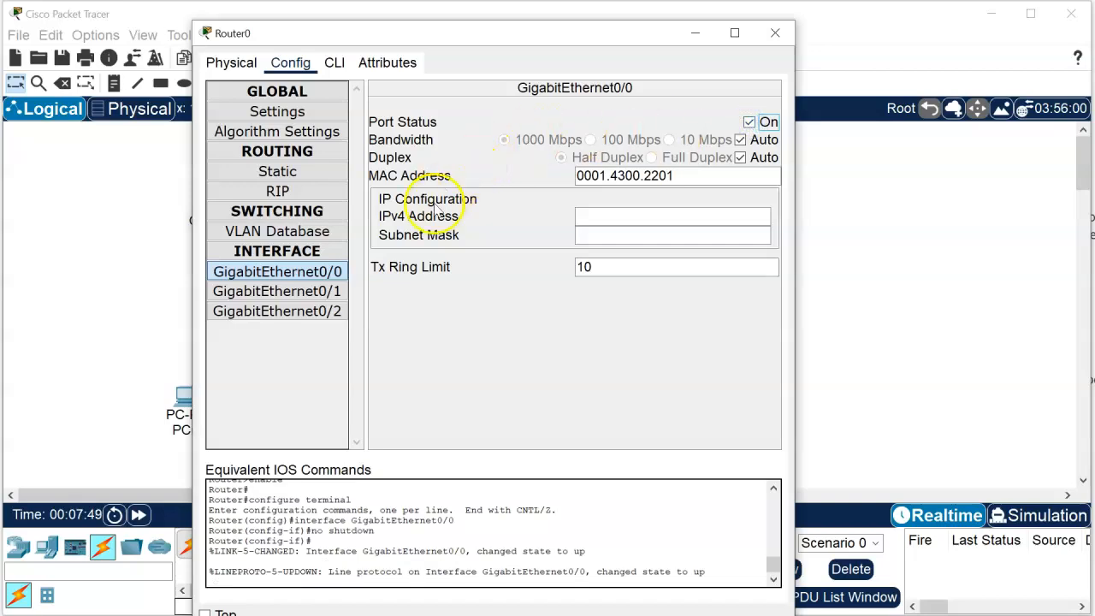
Step: Give Router0's GigabitEthernet0/0 the IPv4 address 192.168.1.1 with subnet mask 255.255.255.0
{"action": "left_click", "coordinate": [590, 216]}
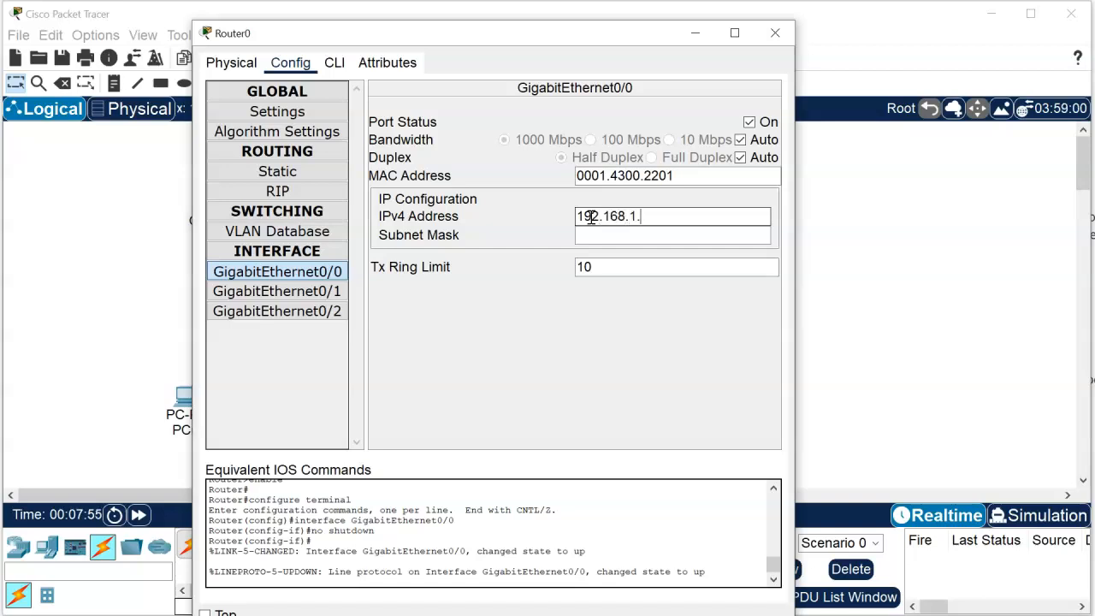
{"action": "left_click", "coordinate": [591, 236]}
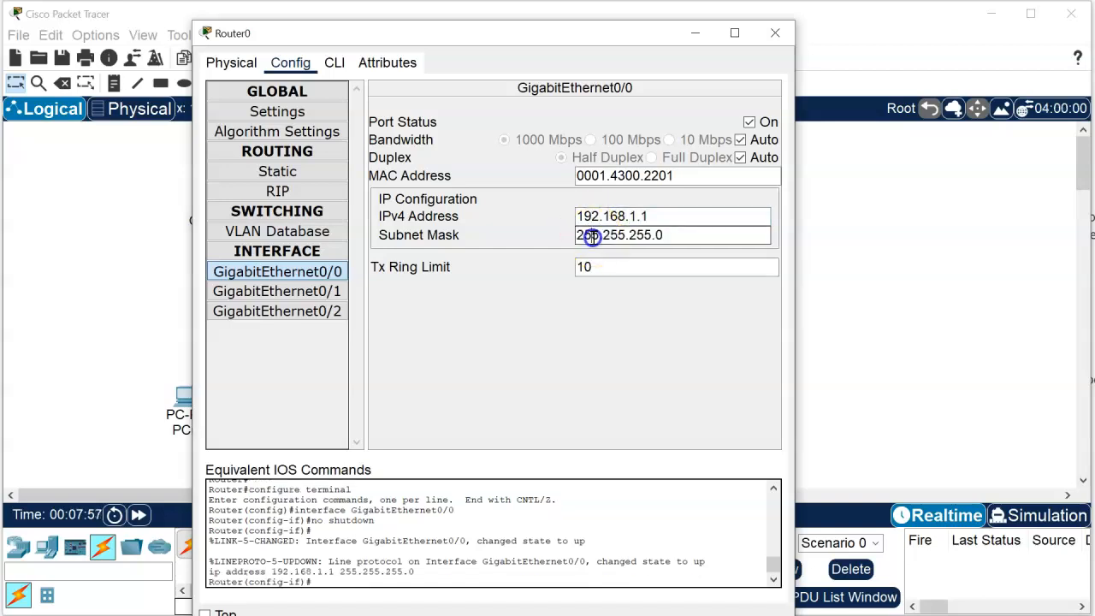
{"action": "left_click", "coordinate": [672, 234]}
{"action": "left_click", "coordinate": [471, 302]}
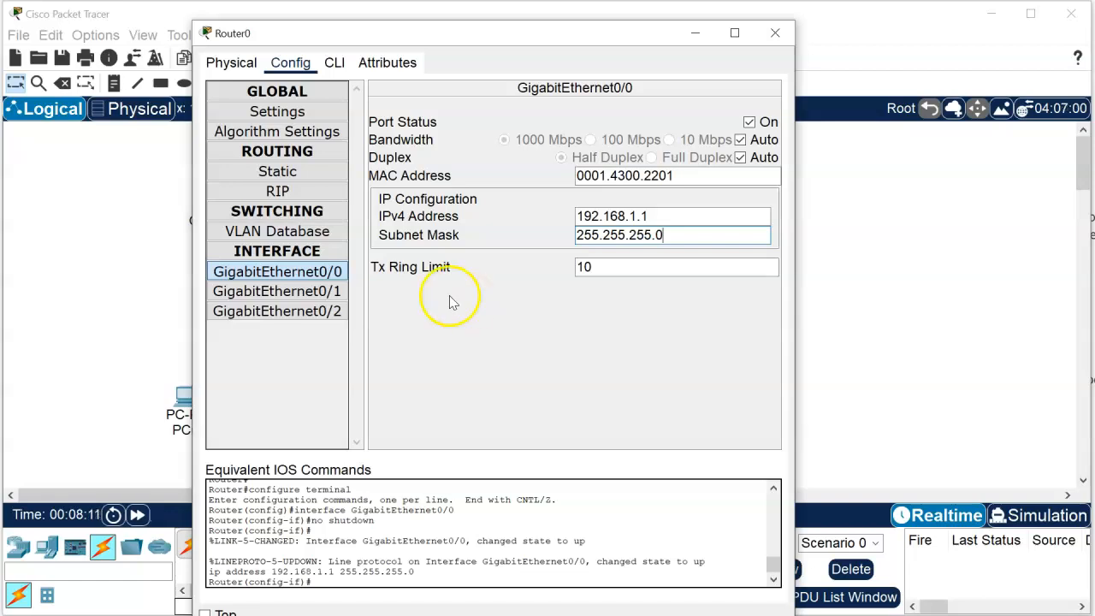
Step: Turn on Router0's GigabitEthernet0/1 port and assign it IPv4 address 192.168.10.1 with subnet mask 255.255.255.0
{"action": "left_click", "coordinate": [304, 292]}
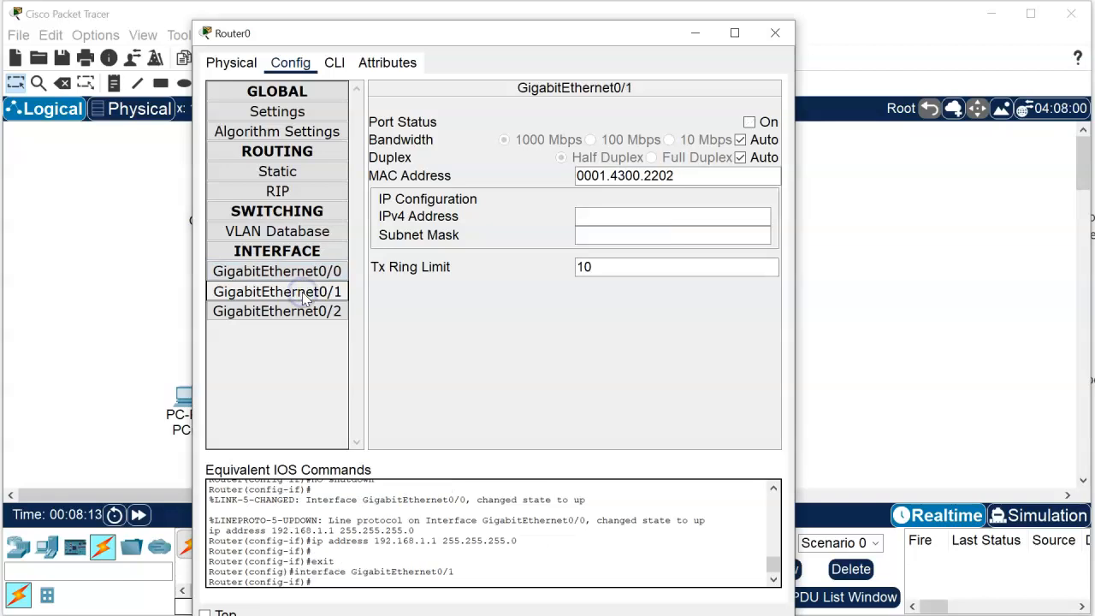
{"action": "left_click", "coordinate": [749, 123]}
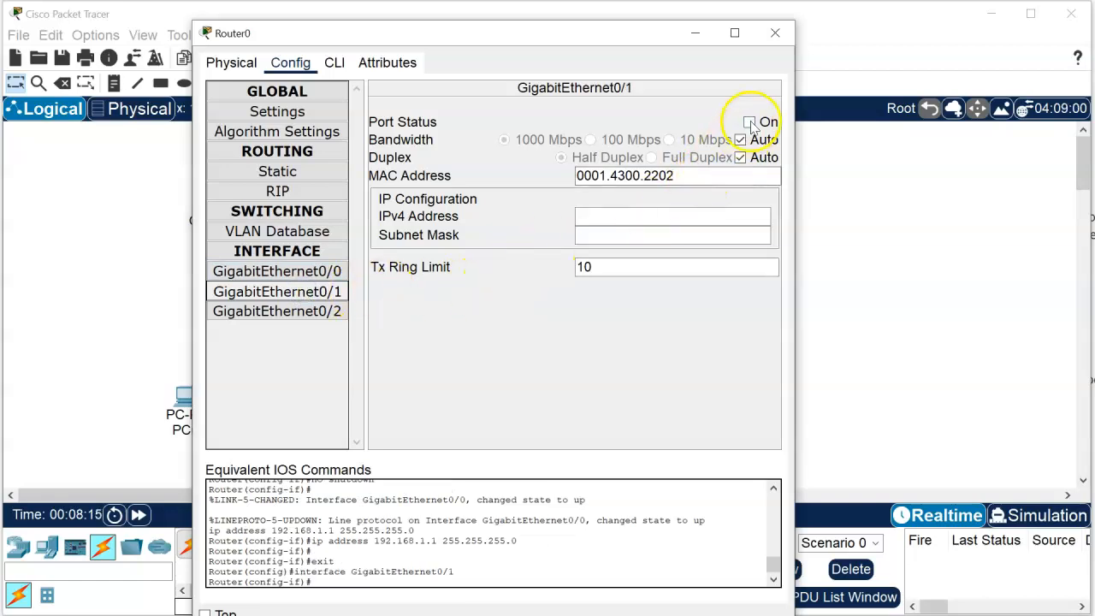
{"action": "left_click", "coordinate": [598, 218]}
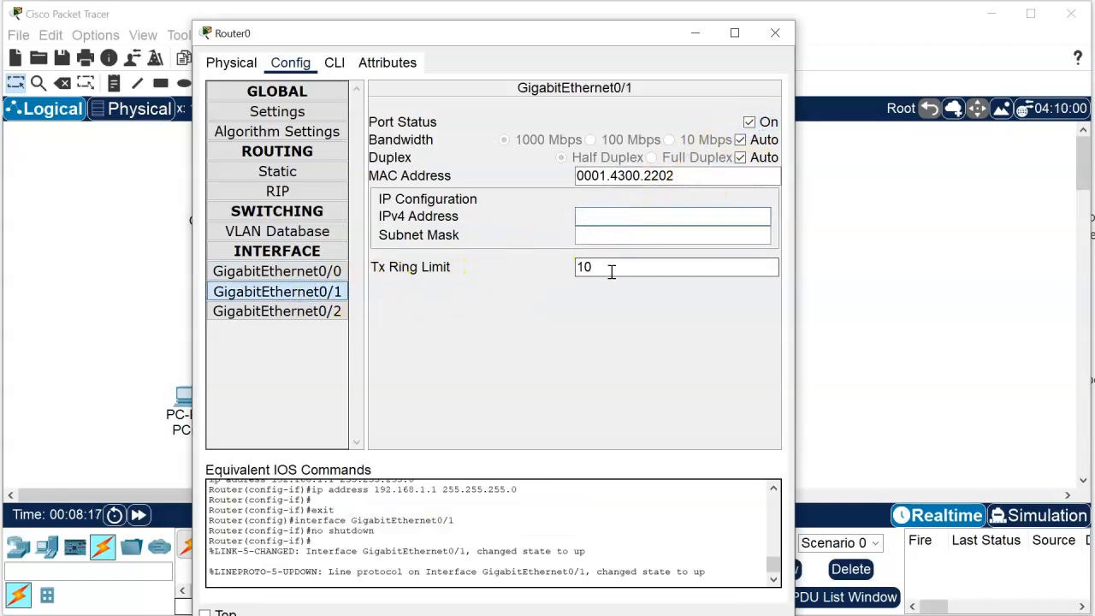
{"action": "type", "text": "192."}
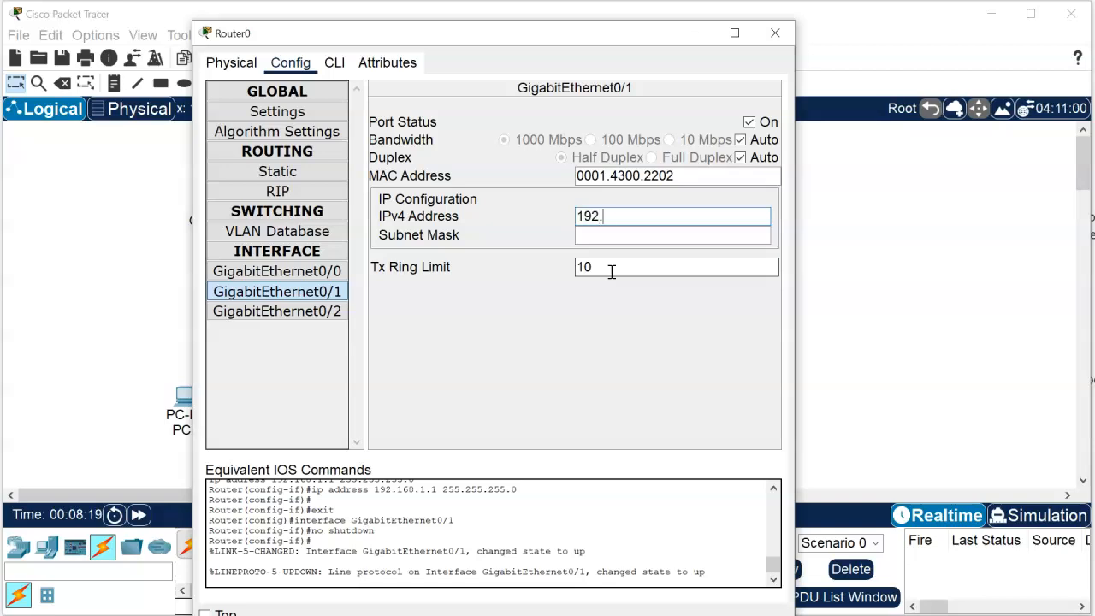
{"action": "type", "text": "168.10.1"}
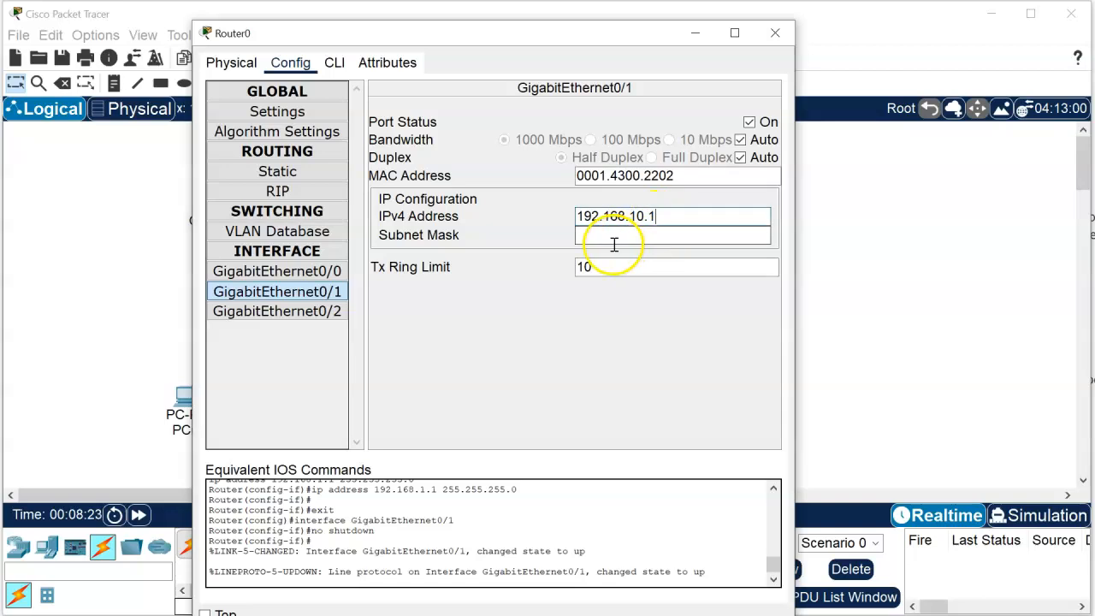
{"action": "left_click", "coordinate": [612, 243]}
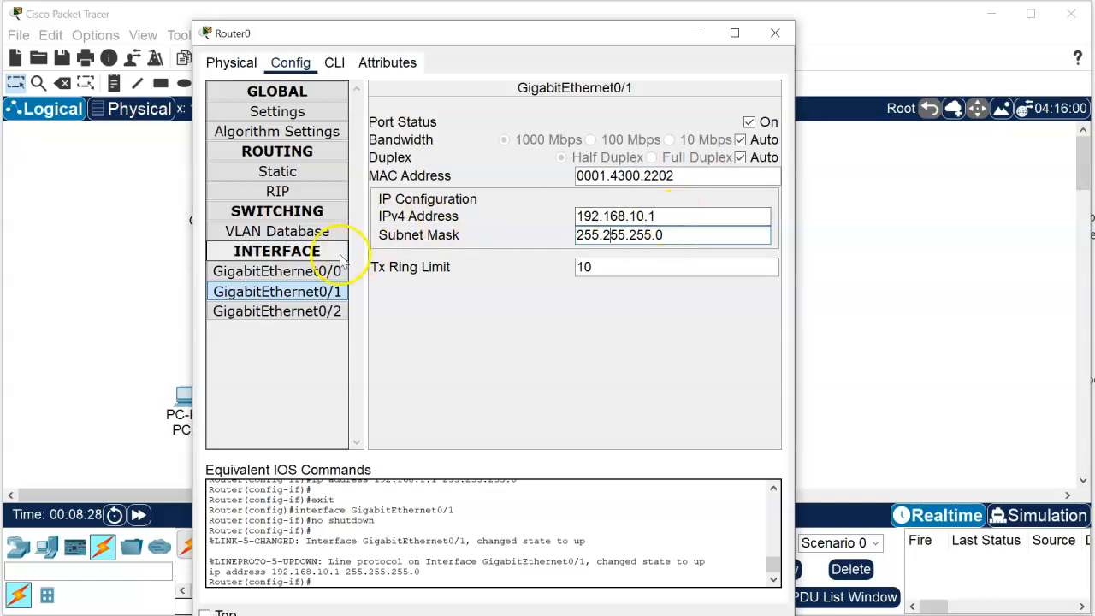
Step: Review the port status and IP settings of Router0's GigabitEthernet0/0 and GigabitEthernet0/1, and close the router's configuration window
{"action": "left_click", "coordinate": [277, 271]}
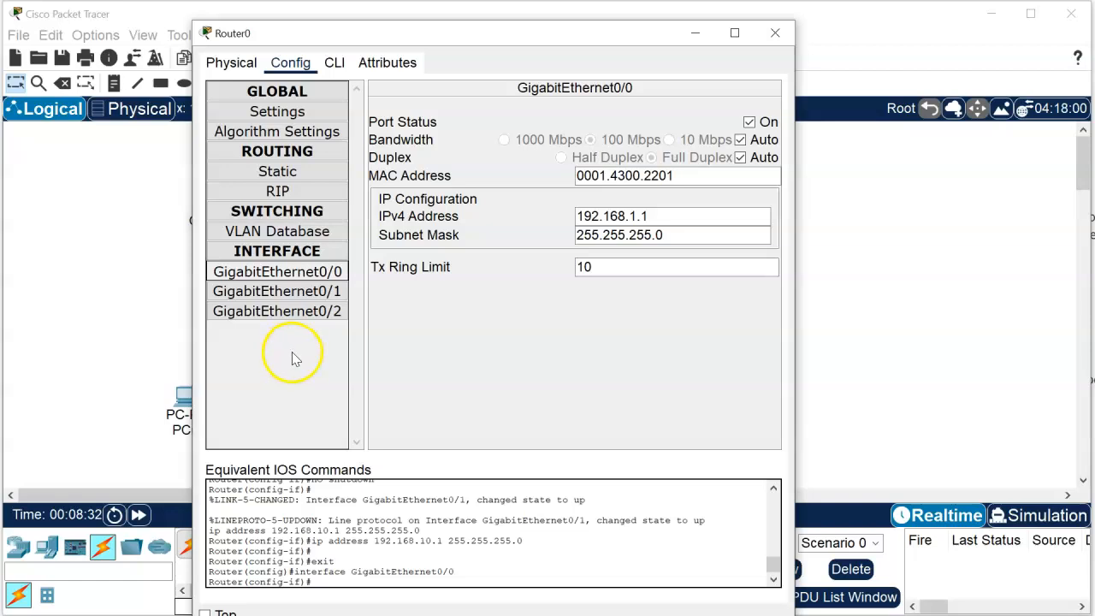
{"action": "left_click", "coordinate": [314, 291]}
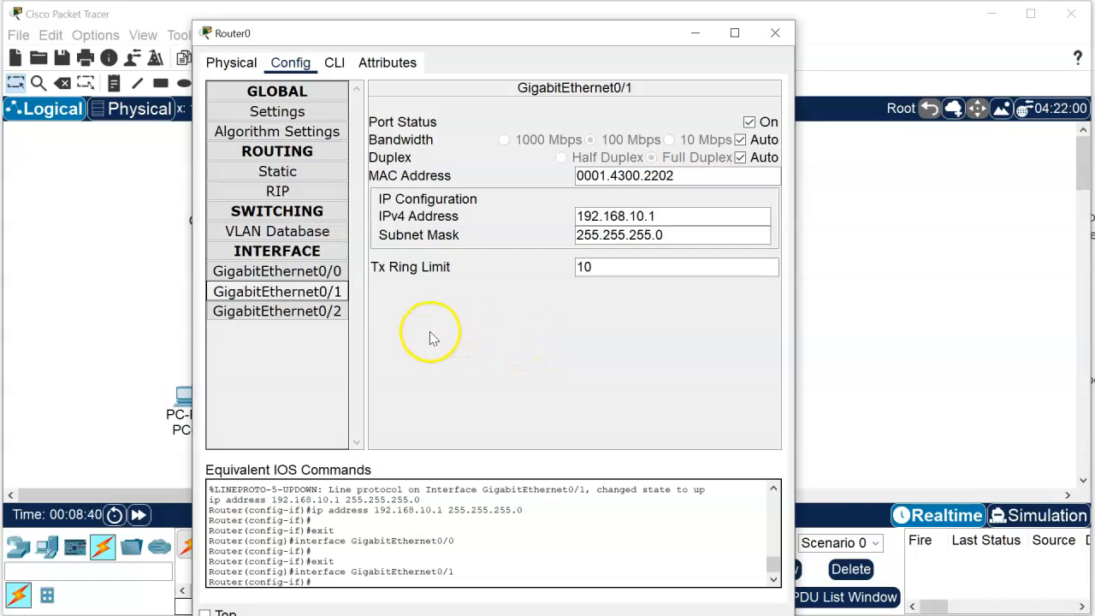
{"action": "left_click", "coordinate": [749, 122]}
{"action": "left_click", "coordinate": [770, 35]}
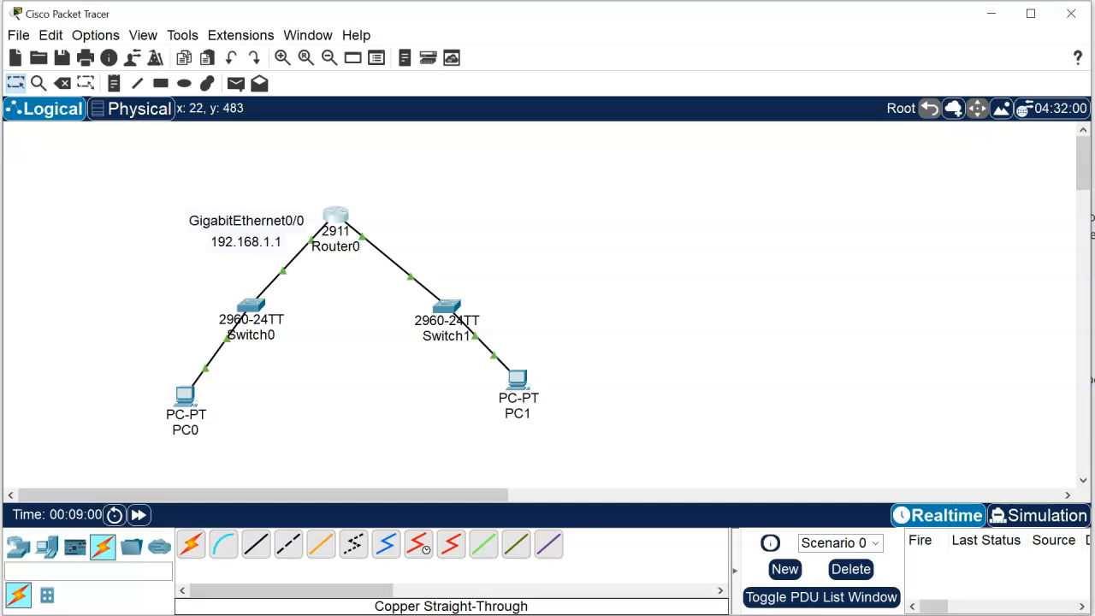
Step: Assign PC0 the static IPv4 address 192.168.1.10 with subnet mask 255.255.255.0 in its IP configuration
{"action": "left_click", "coordinate": [184, 400]}
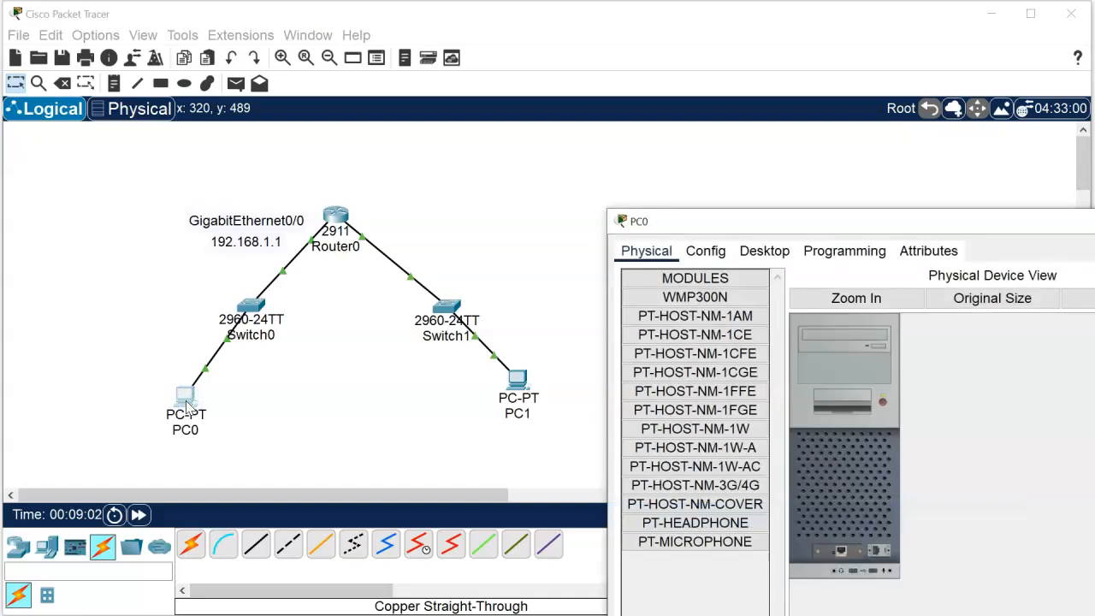
{"action": "left_click_drag", "start_coordinate": [777, 221], "coordinate": [398, 75]}
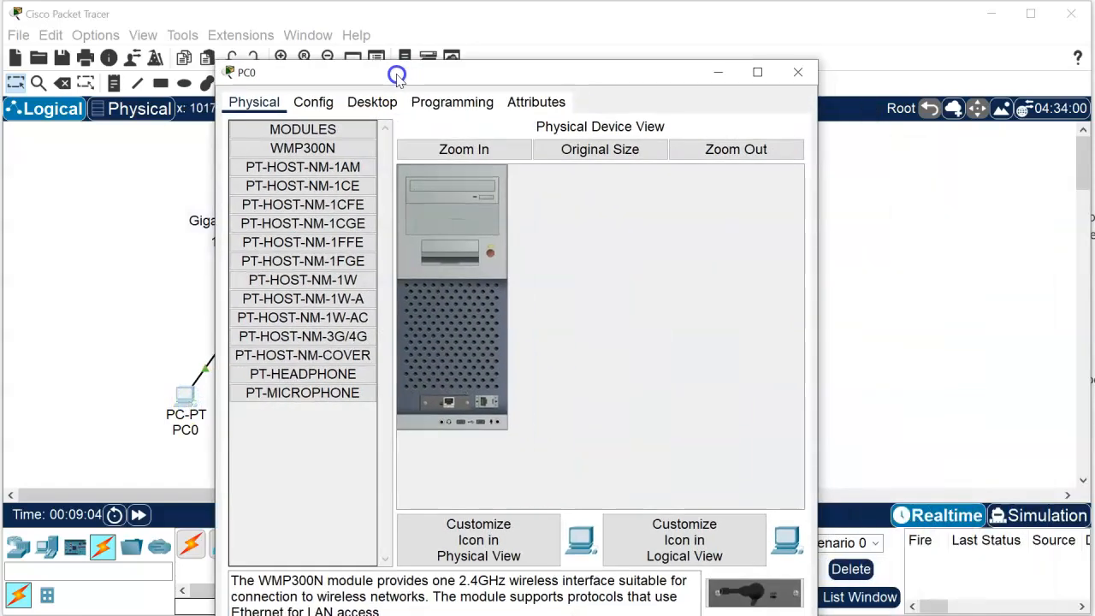
{"action": "left_click", "coordinate": [313, 102]}
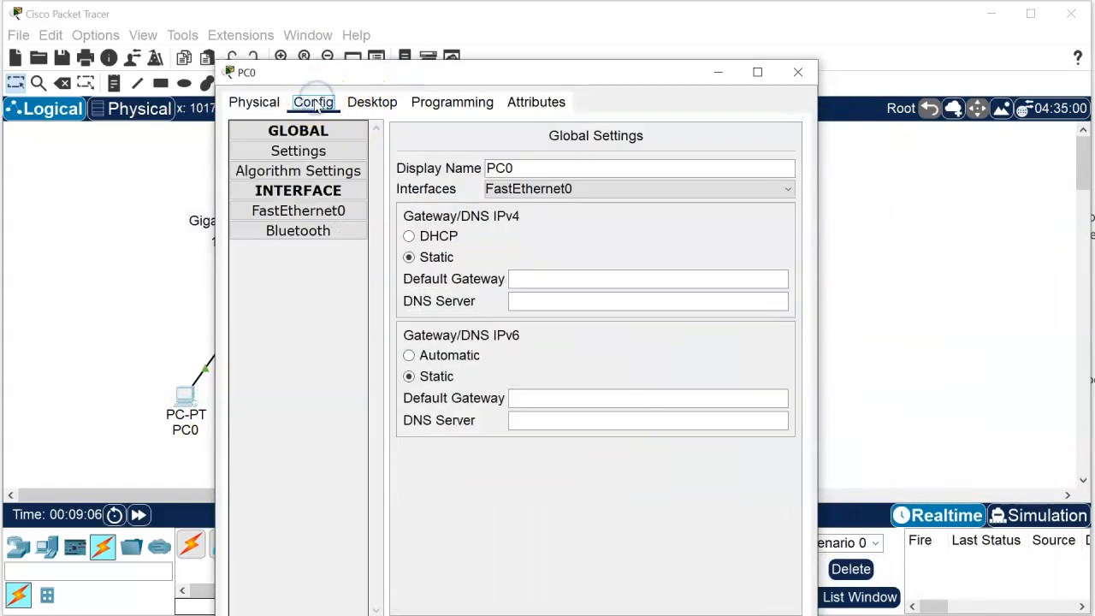
{"action": "left_click", "coordinate": [374, 101]}
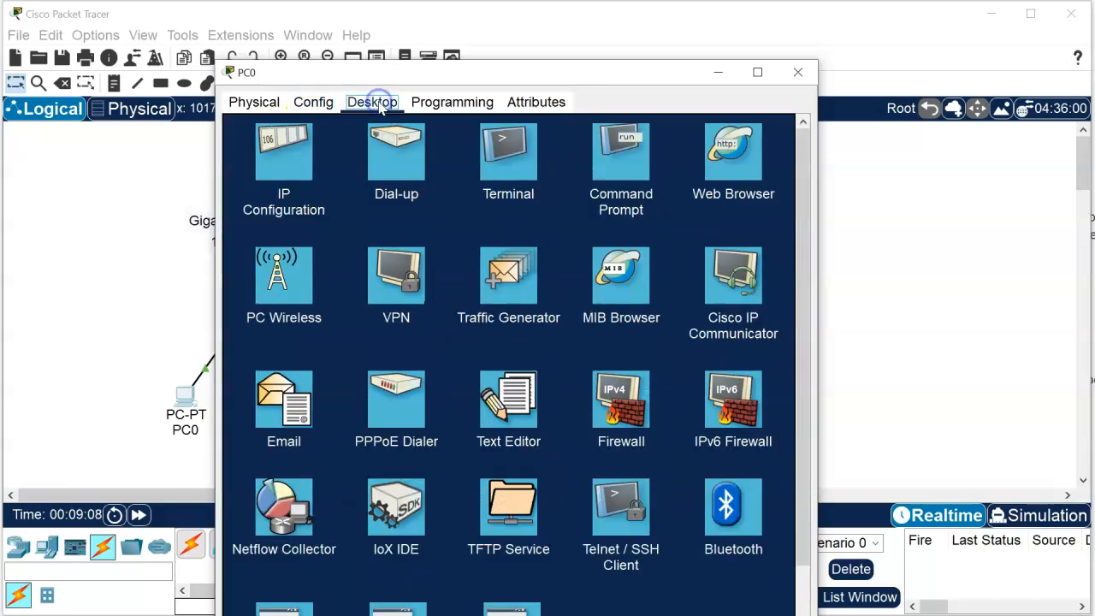
{"action": "left_click", "coordinate": [300, 157]}
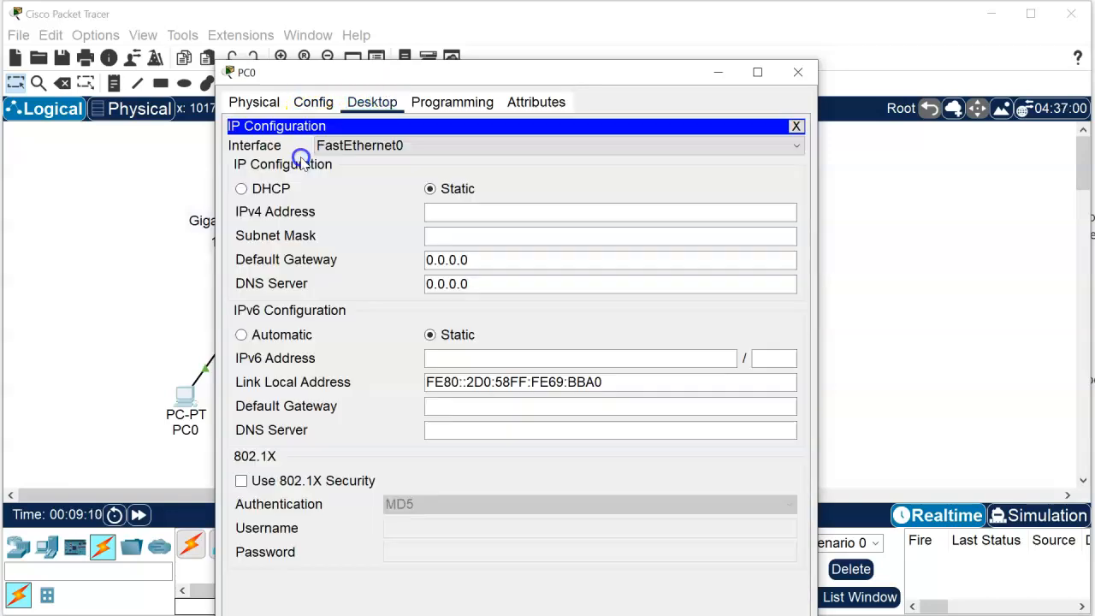
{"action": "left_click", "coordinate": [440, 212]}
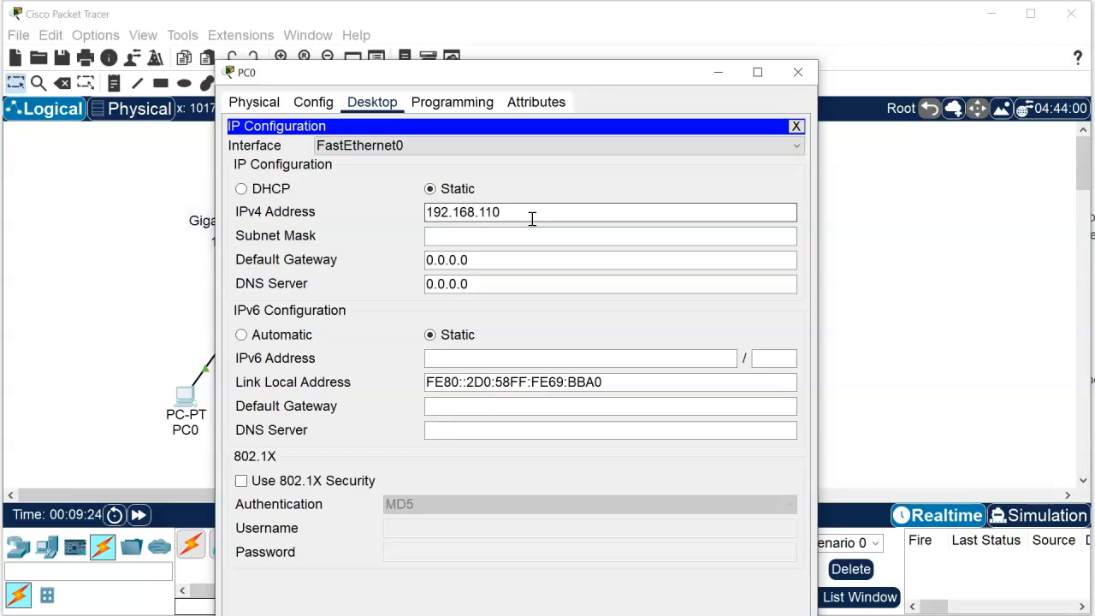
{"action": "left_click", "coordinate": [503, 237]}
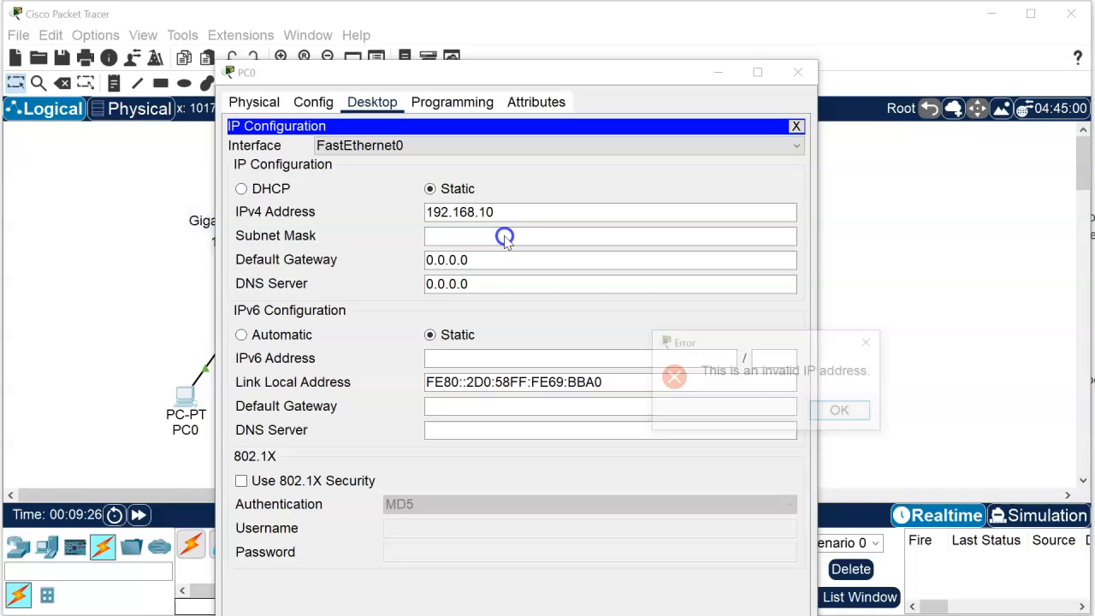
{"action": "left_click", "coordinate": [842, 411]}
{"action": "type", "text": "1"}
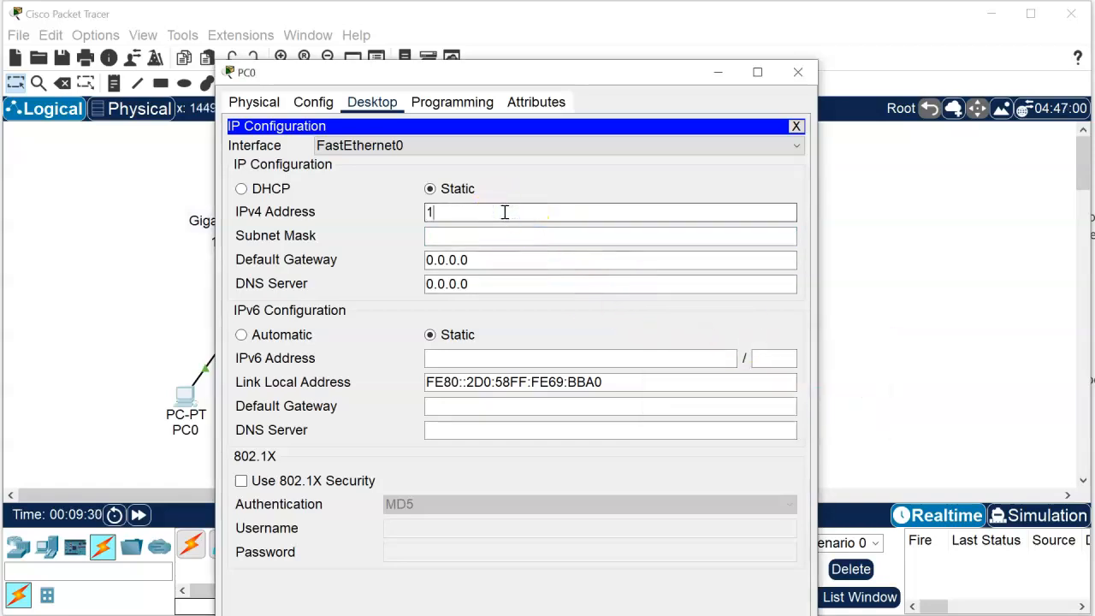
{"action": "type", "text": "92.168.1.10"}
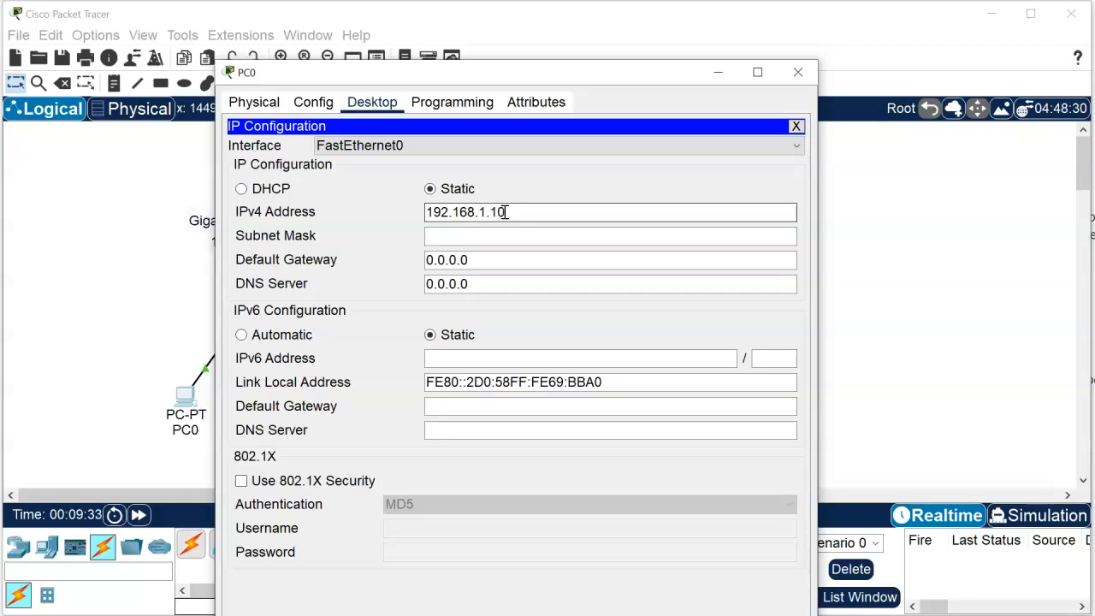
{"action": "left_click", "coordinate": [496, 233]}
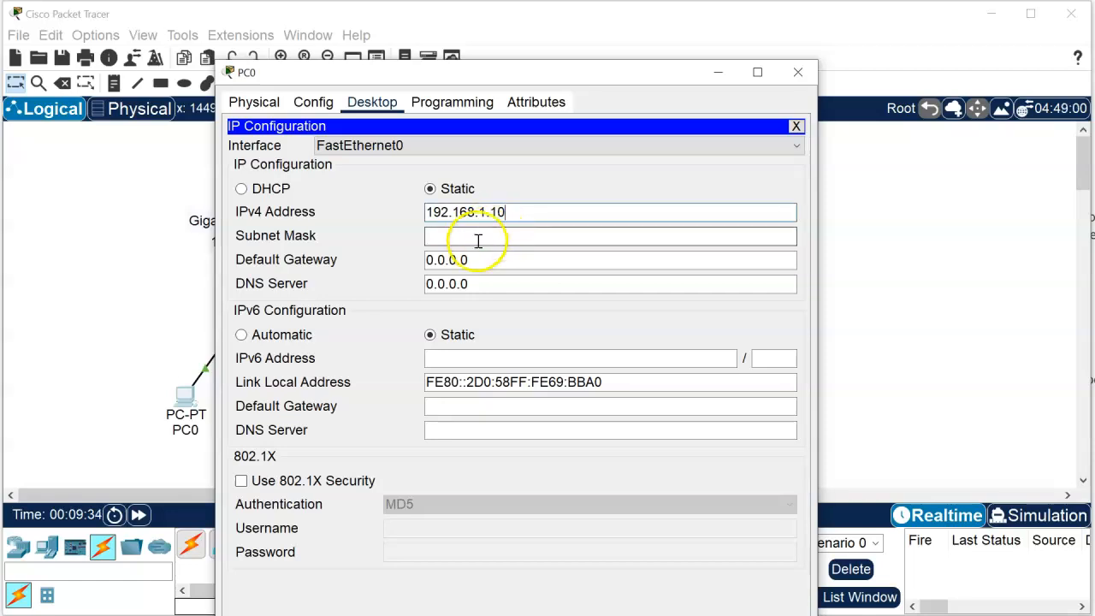
Step: Set PC0's IPv4 default gateway to 192.168.1.1 and close the PC's configuration window
{"action": "key", "text": "Tab"}
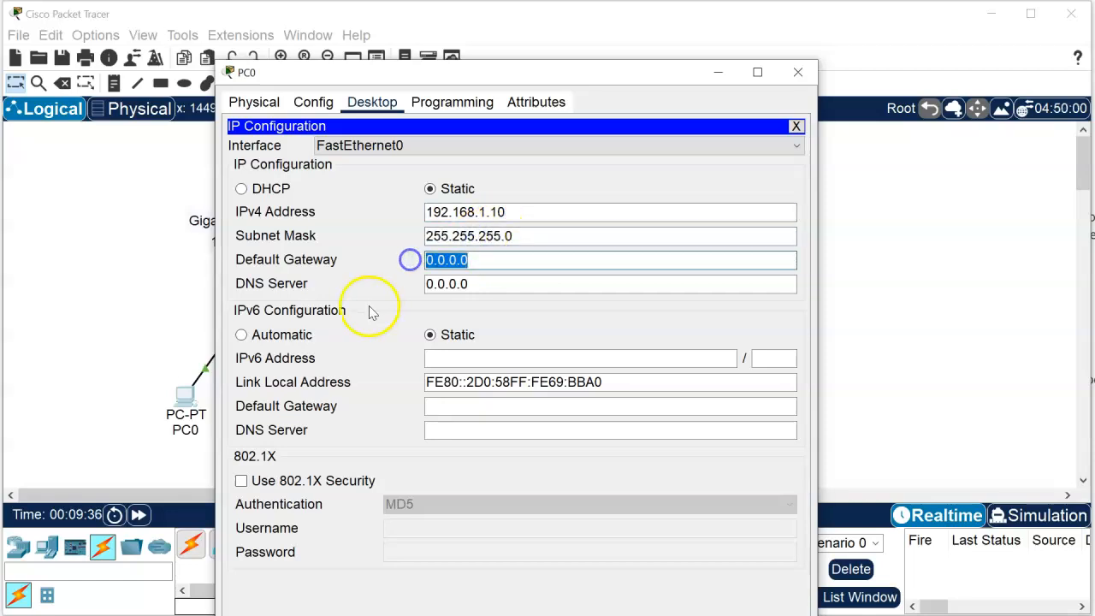
{"action": "type", "text": "192.168"}
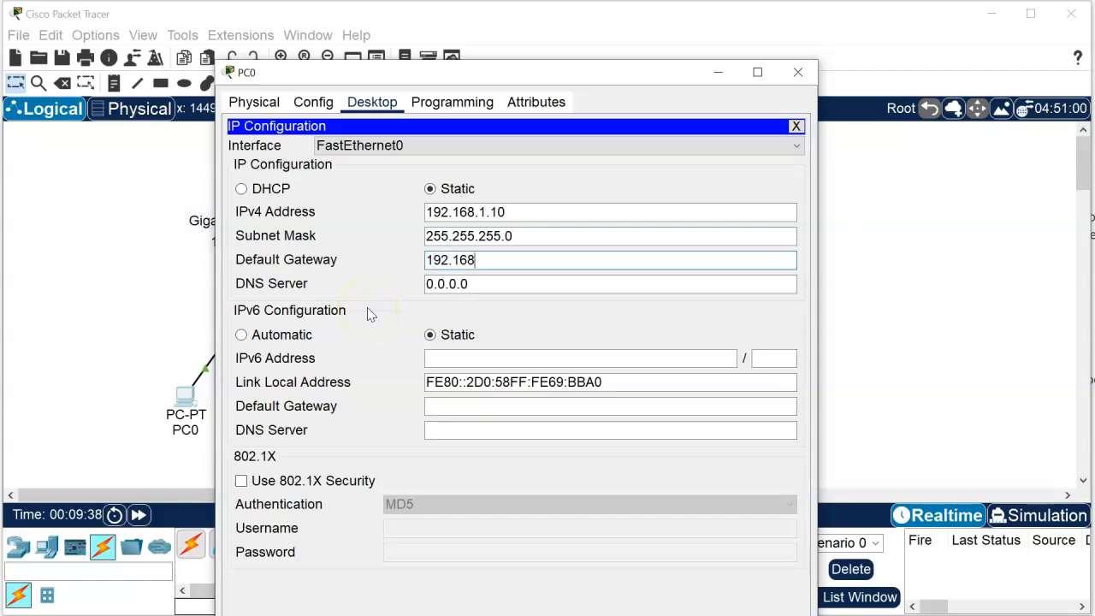
{"action": "type", "text": ".1.1"}
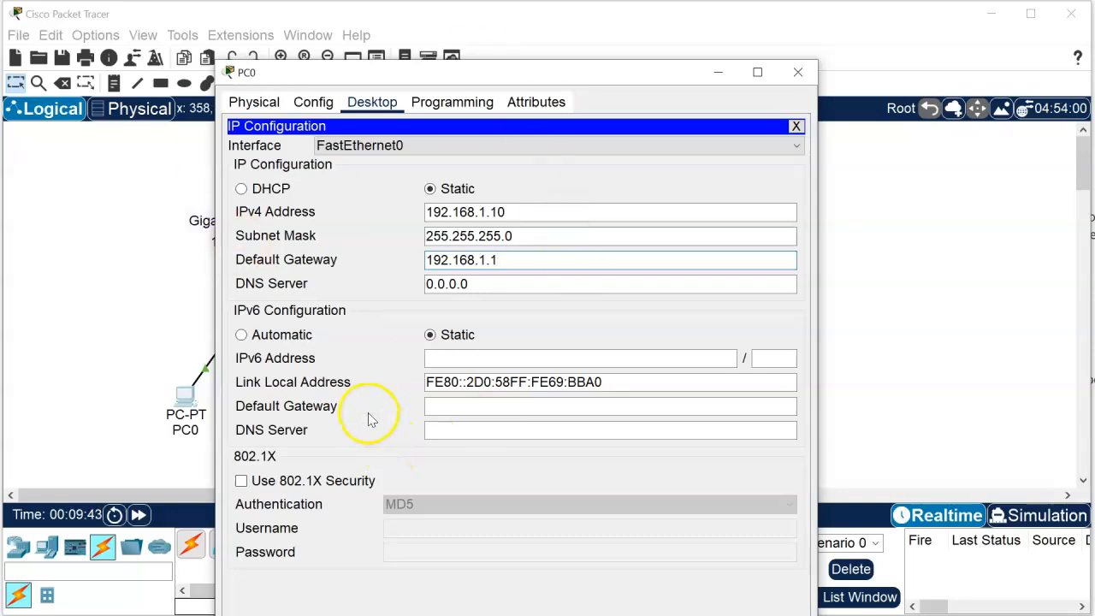
{"action": "left_click", "coordinate": [506, 264]}
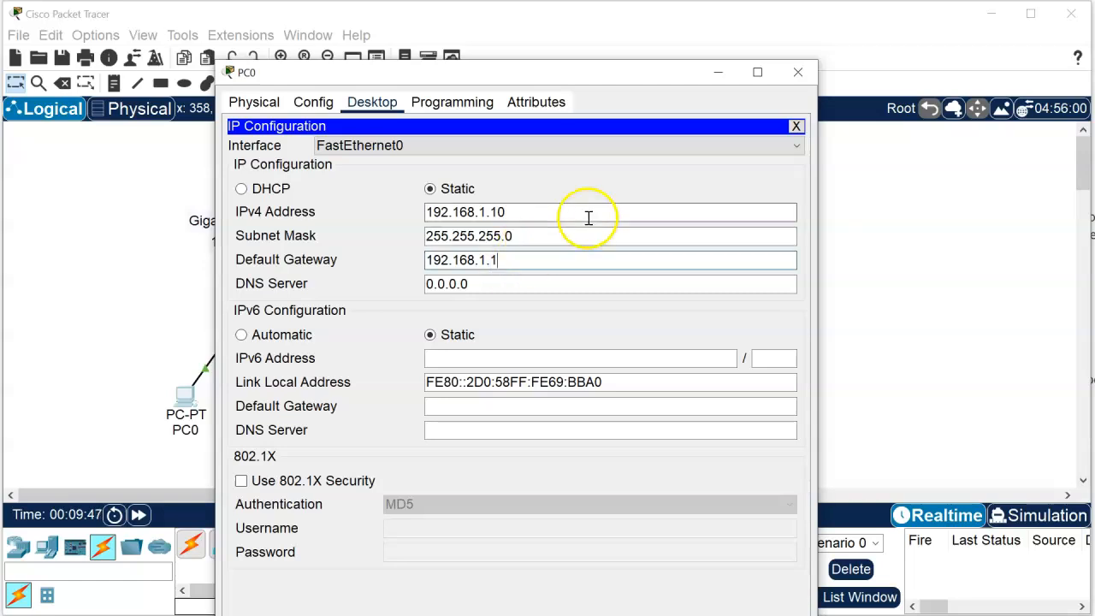
{"action": "left_click", "coordinate": [796, 75]}
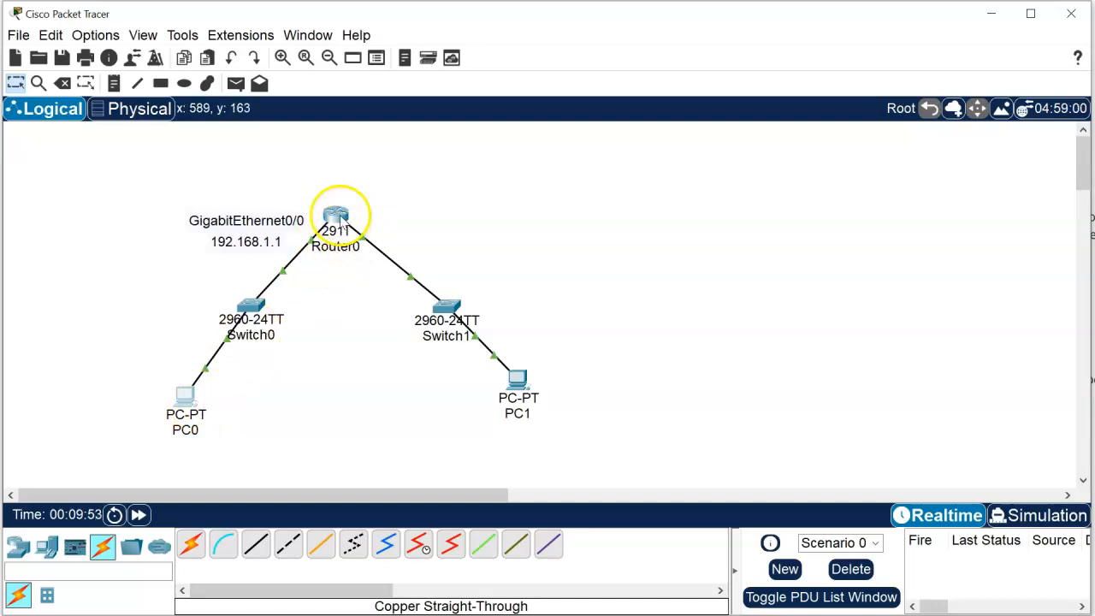
Step: Assign PC1 the static IPv4 address 192.168.10.10 with subnet mask 255.255.255.0 in its IP configuration
{"action": "left_click", "coordinate": [514, 390]}
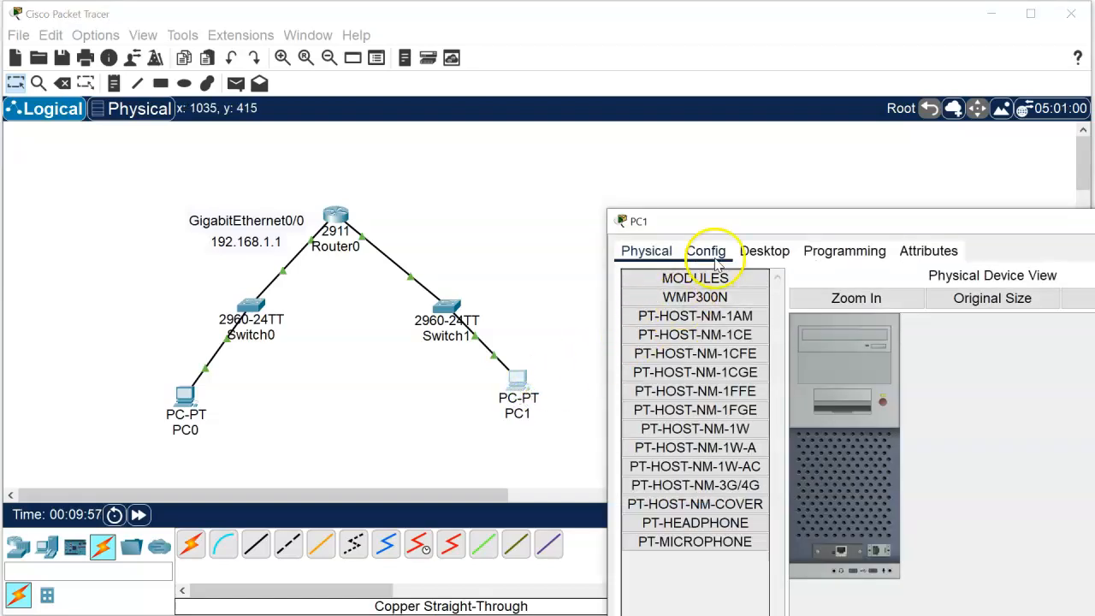
{"action": "left_click_drag", "start_coordinate": [740, 224], "coordinate": [411, 111]}
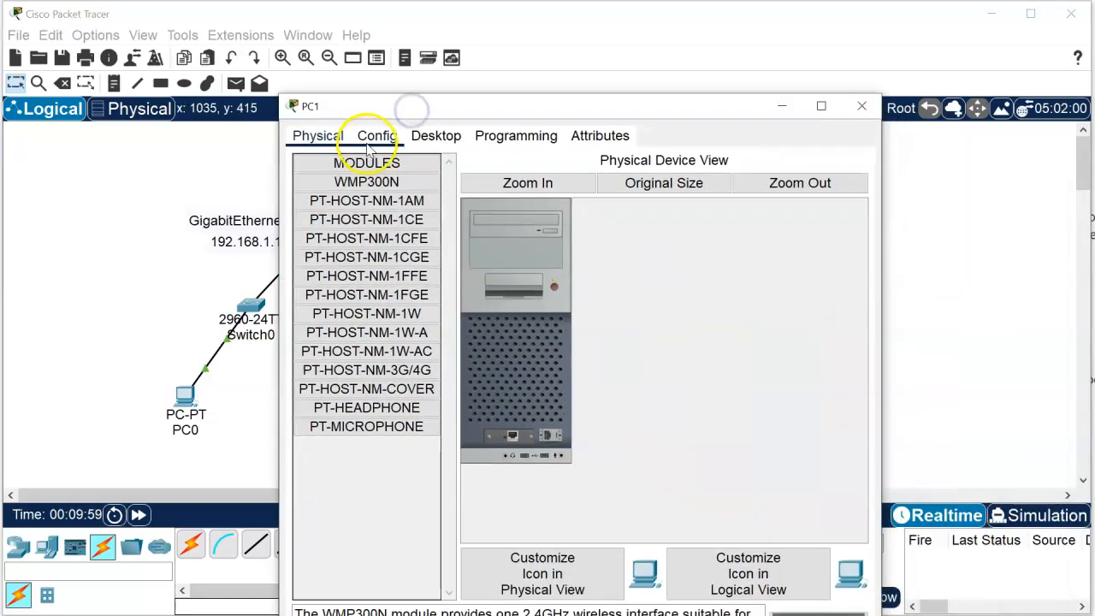
{"action": "left_click", "coordinate": [428, 136]}
{"action": "left_click", "coordinate": [363, 204]}
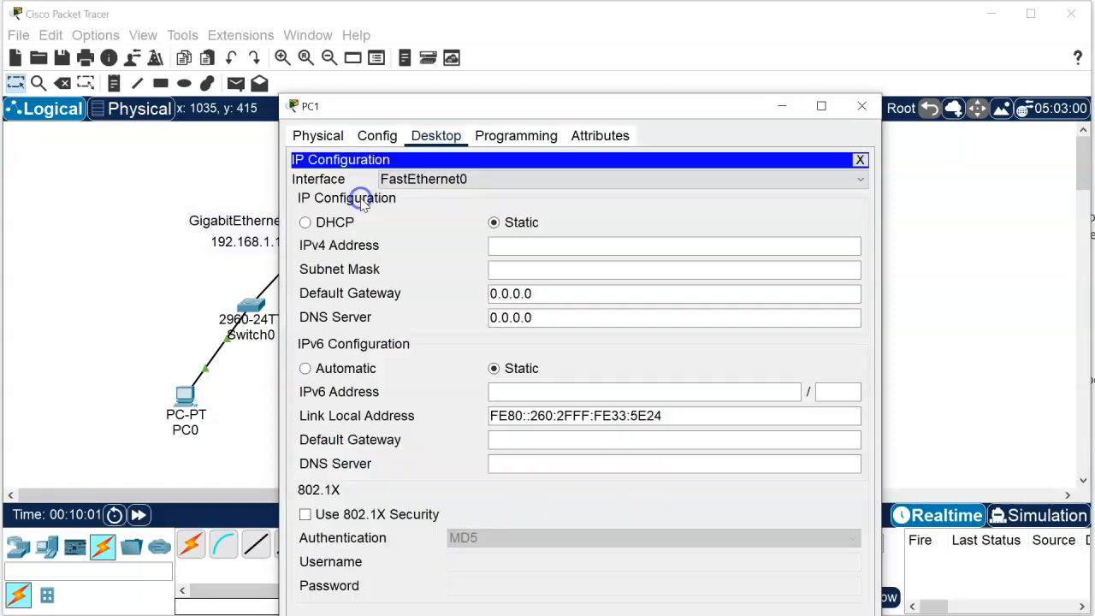
{"action": "left_click", "coordinate": [515, 245]}
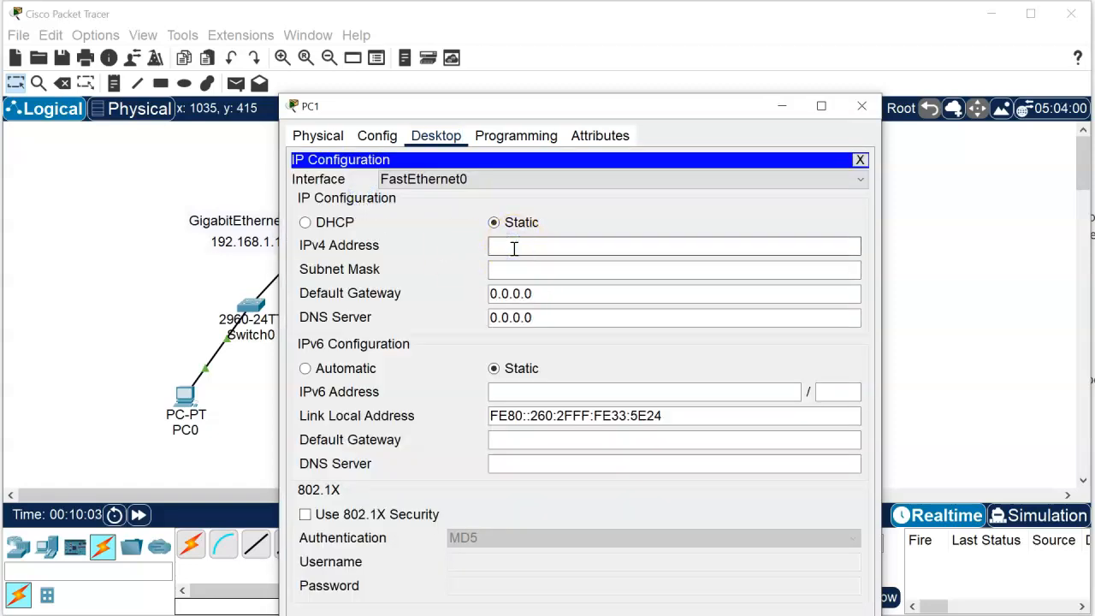
{"action": "type", "text": "192.168.10.10"}
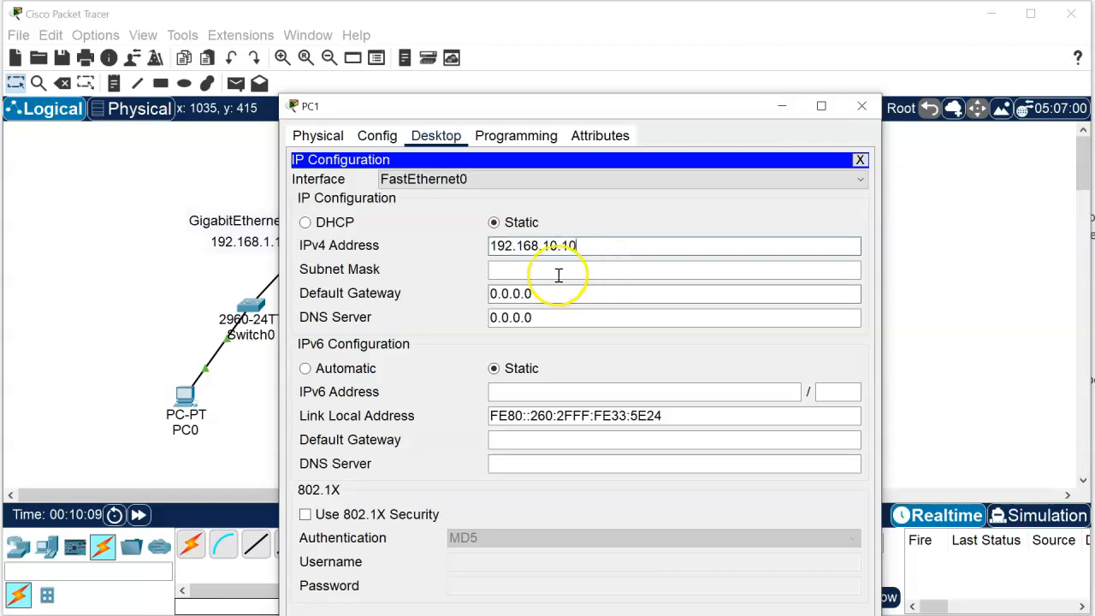
{"action": "left_click", "coordinate": [527, 272]}
Step: Set PC1's IPv4 default gateway to 192.168.10.1 and close the PC's configuration window
{"action": "left_click_drag", "start_coordinate": [538, 297], "coordinate": [355, 299]}
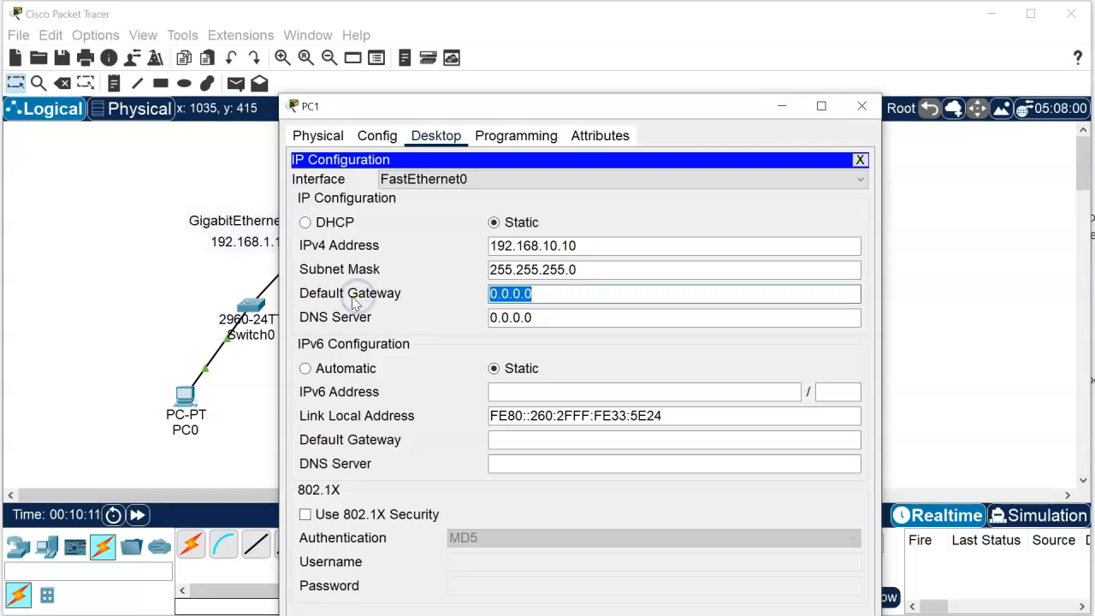
{"action": "type", "text": "192.168.10.1"}
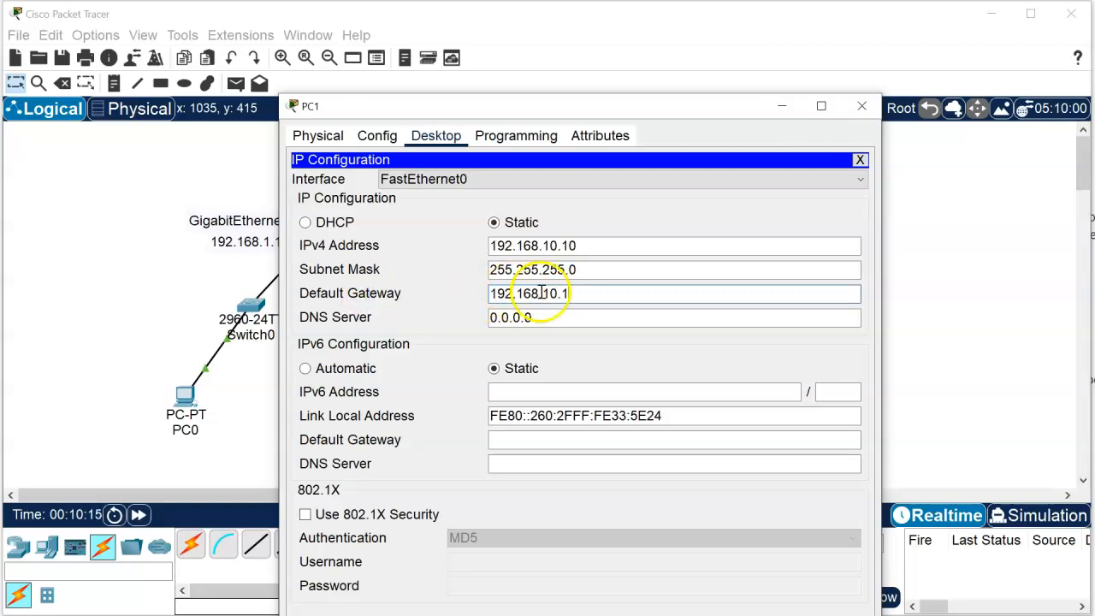
{"action": "left_click", "coordinate": [862, 107]}
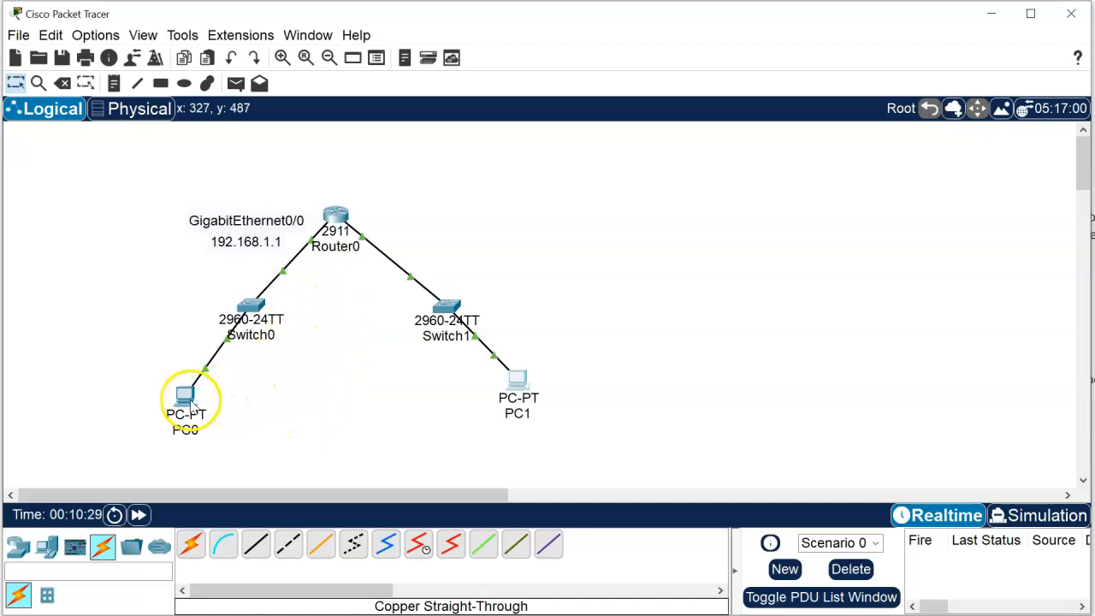
Step: From PC0's command prompt, ping both router interfaces at 192.168.1.1 and 192.168.10.1
{"action": "mouse_move", "coordinate": [194, 409]}
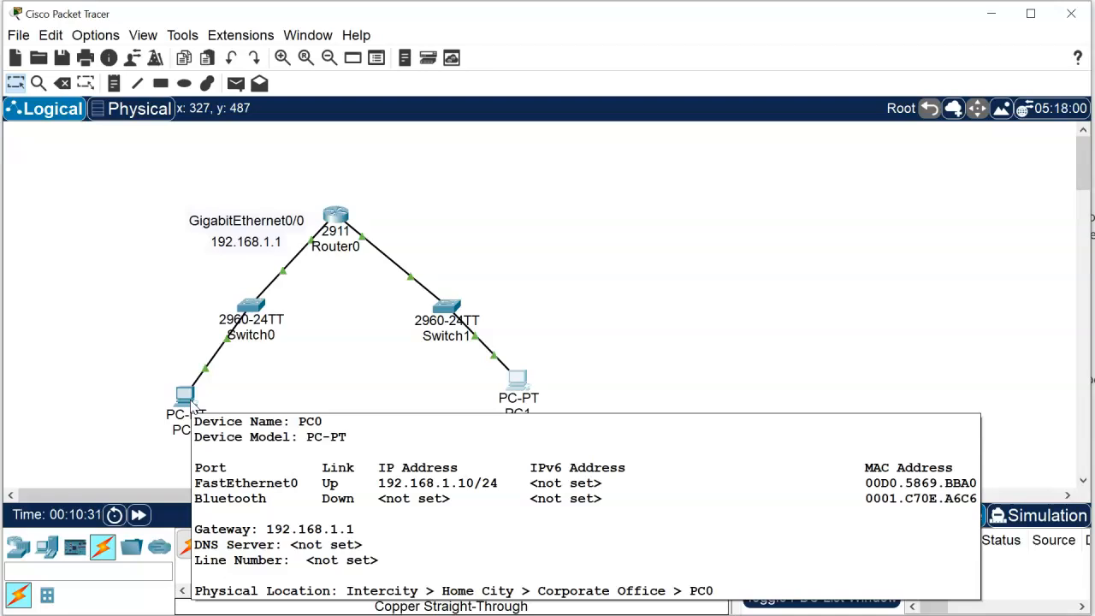
{"action": "left_click", "coordinate": [193, 407]}
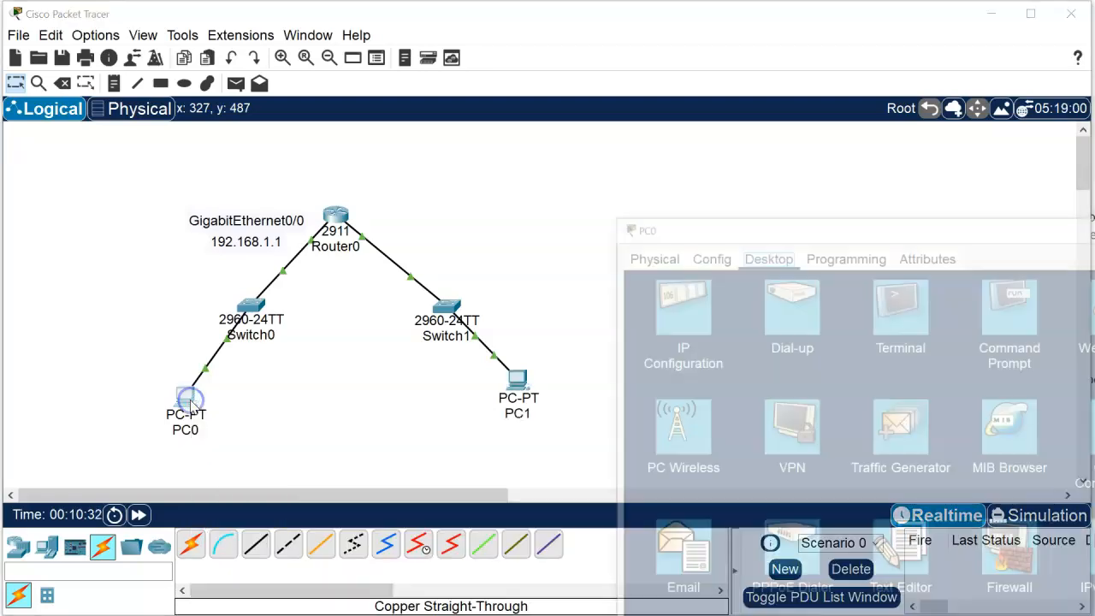
{"action": "left_click_drag", "start_coordinate": [892, 222], "coordinate": [567, 133]}
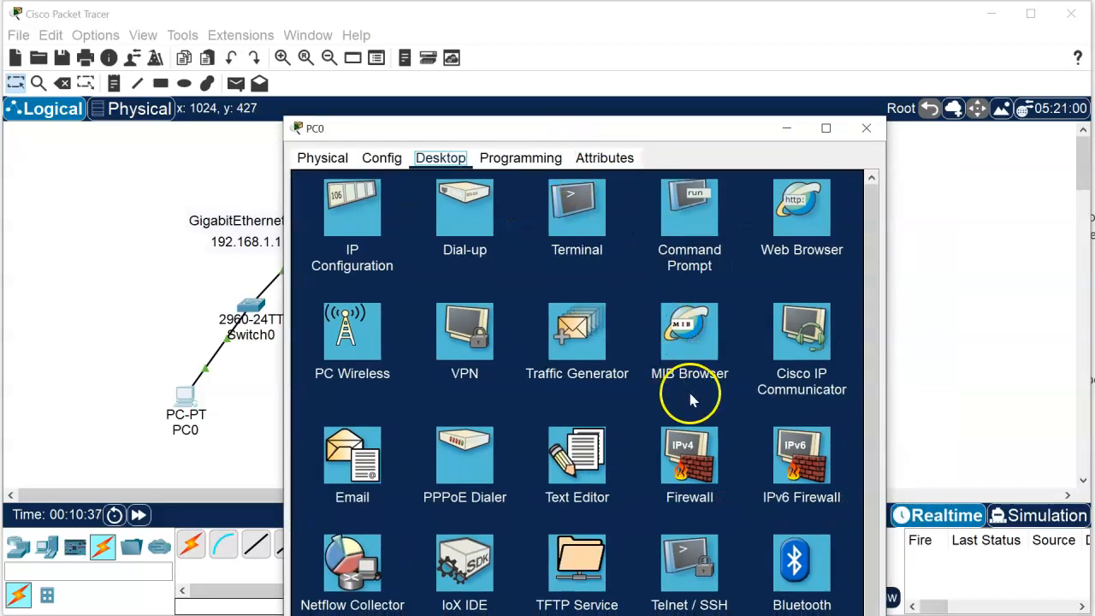
{"action": "left_click", "coordinate": [685, 224]}
{"action": "left_click", "coordinate": [570, 345]}
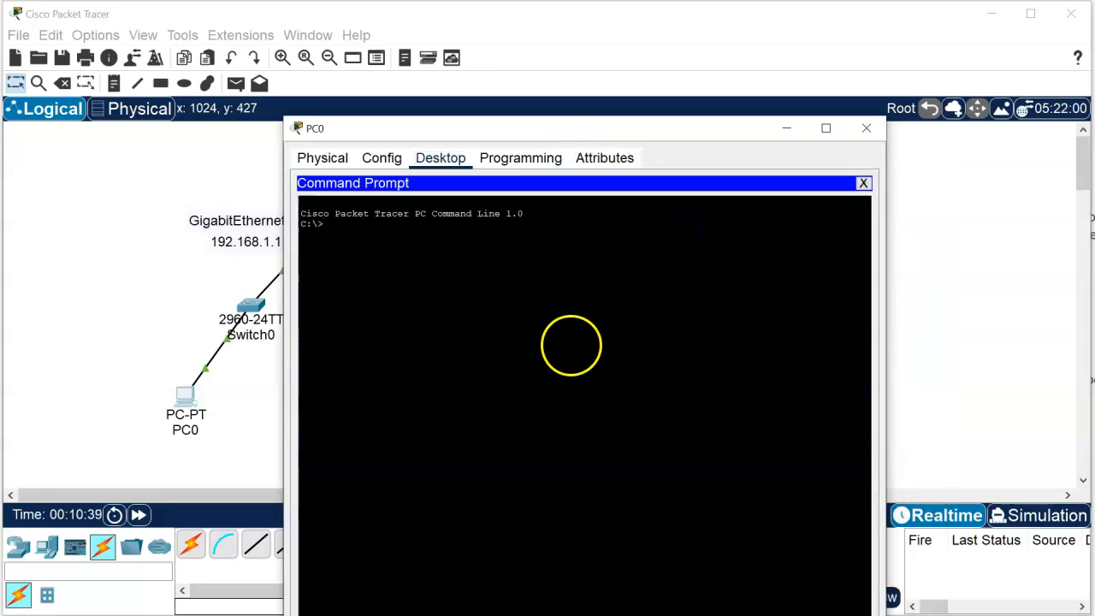
{"action": "type", "text": "ping 192.168.1.1"}
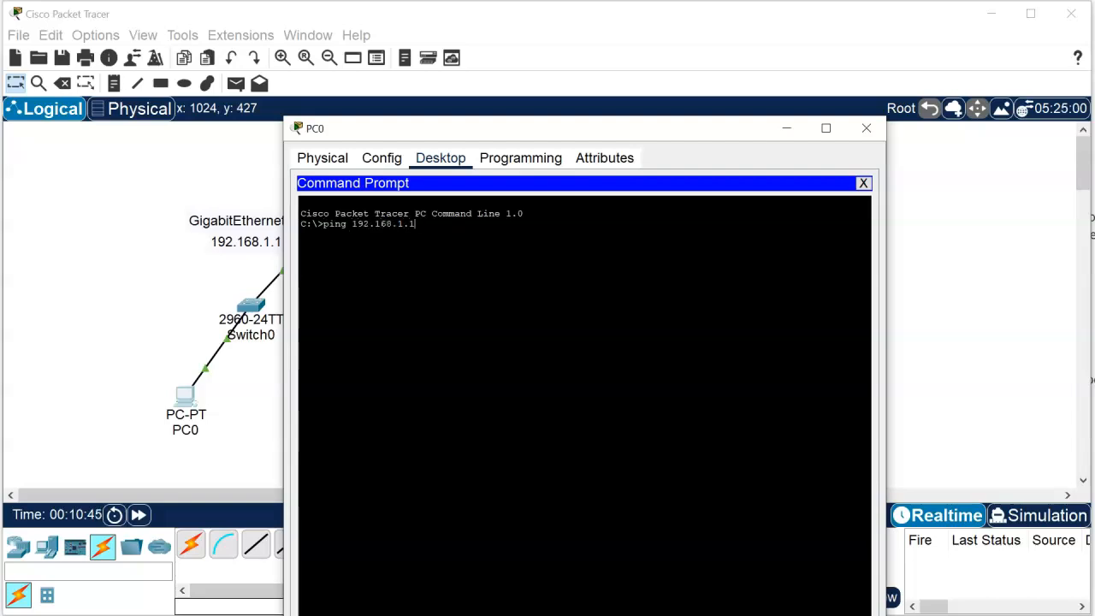
{"action": "key", "text": "Return"}
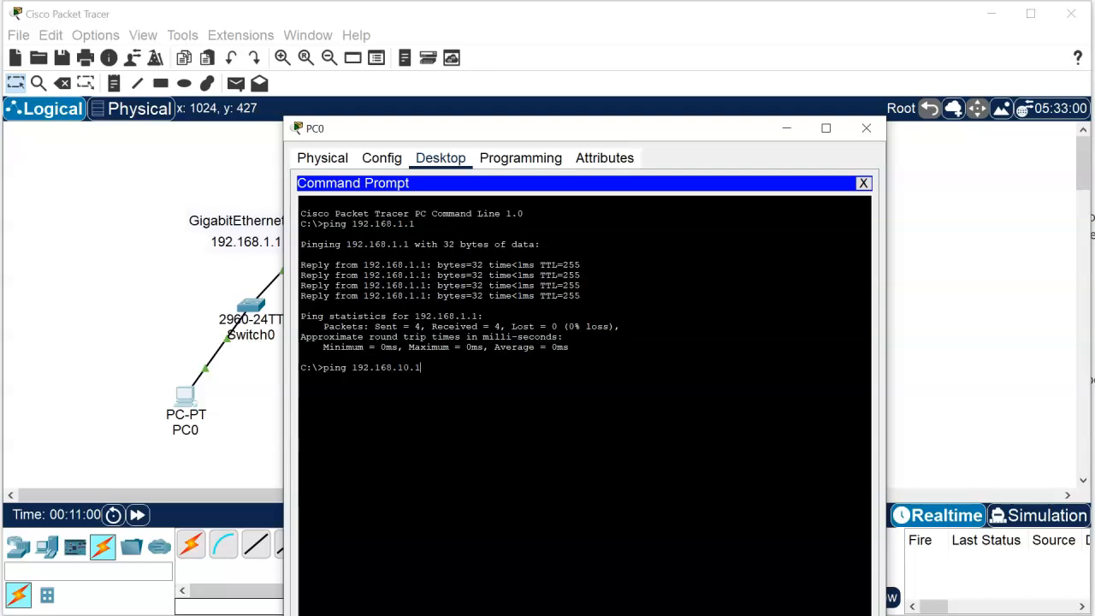
{"action": "key", "text": "Return"}
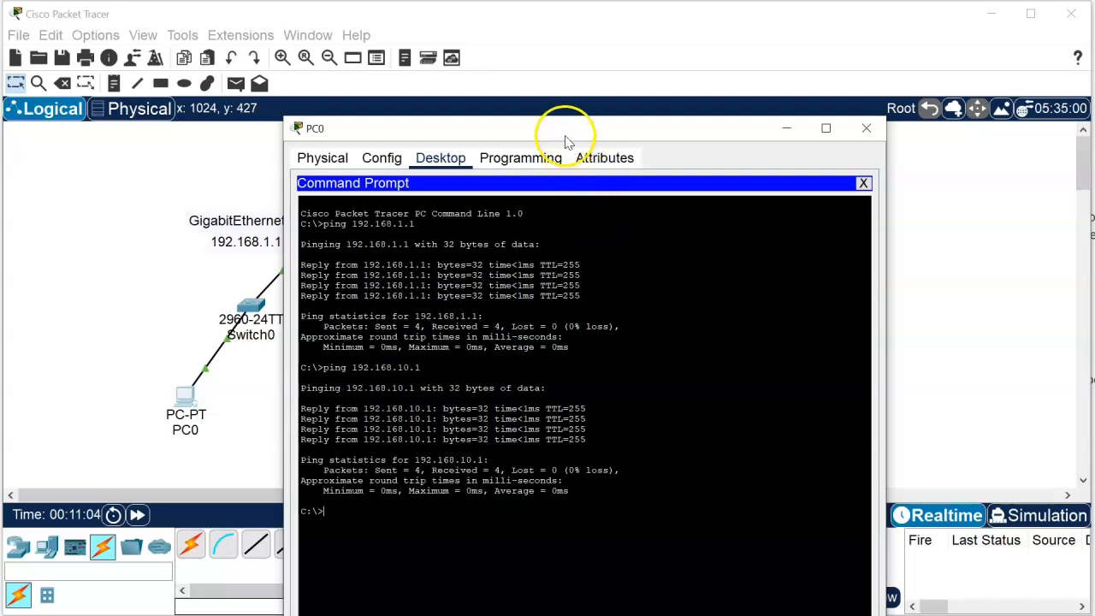
Step: Ping PC1 at 192.168.10.10 from PC0's command prompt and review the replies
{"action": "left_click_drag", "start_coordinate": [564, 133], "coordinate": [810, 137]}
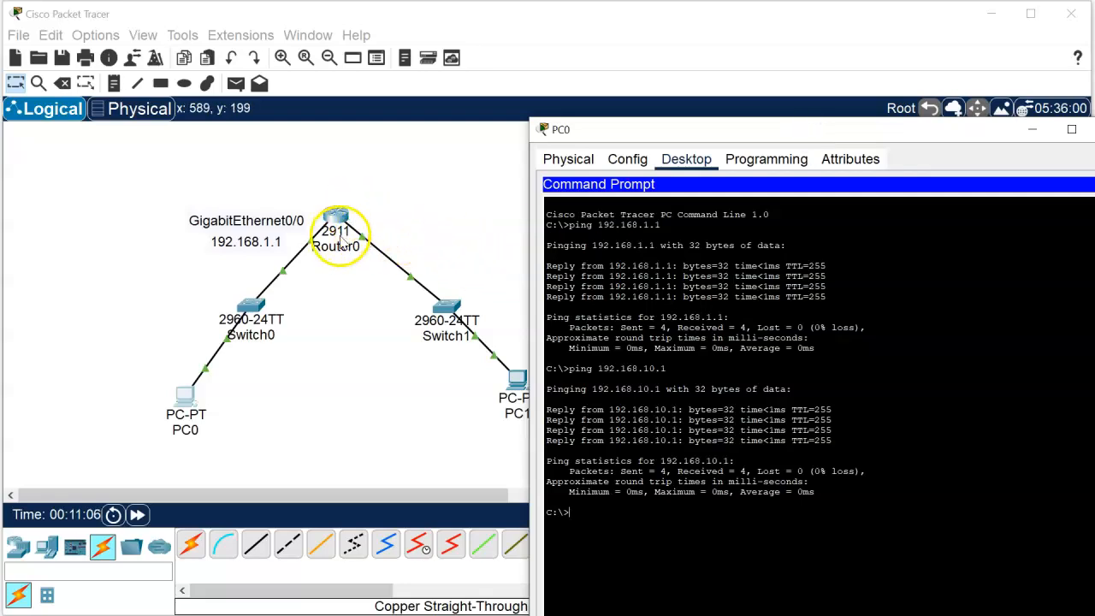
{"action": "left_click", "coordinate": [609, 517]}
{"action": "key", "text": "Up"}
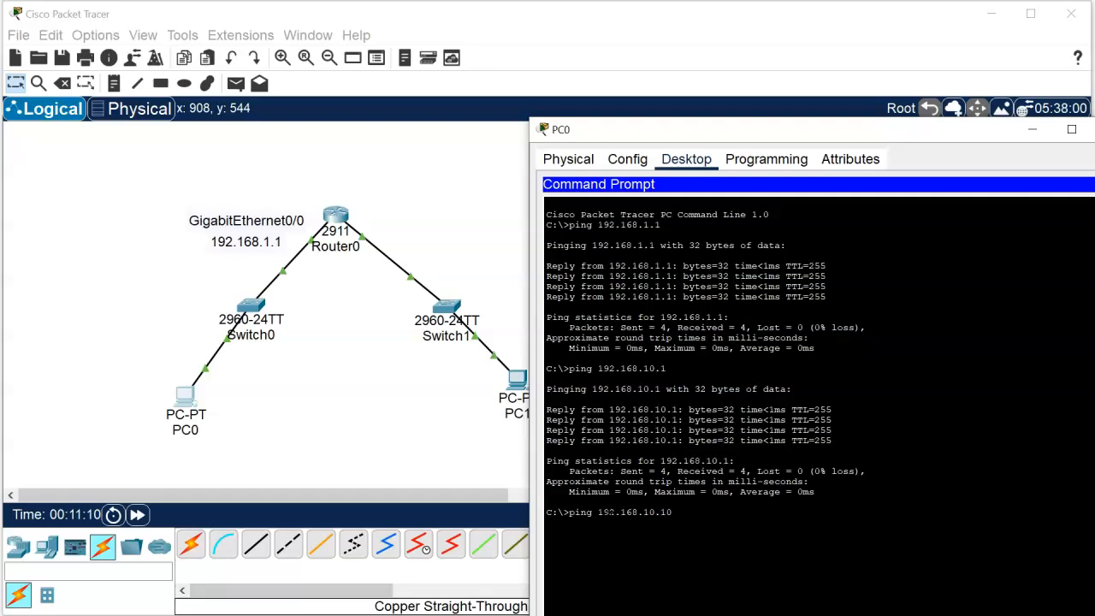
{"action": "type", "text": "0"}
{"action": "key", "text": "Return"}
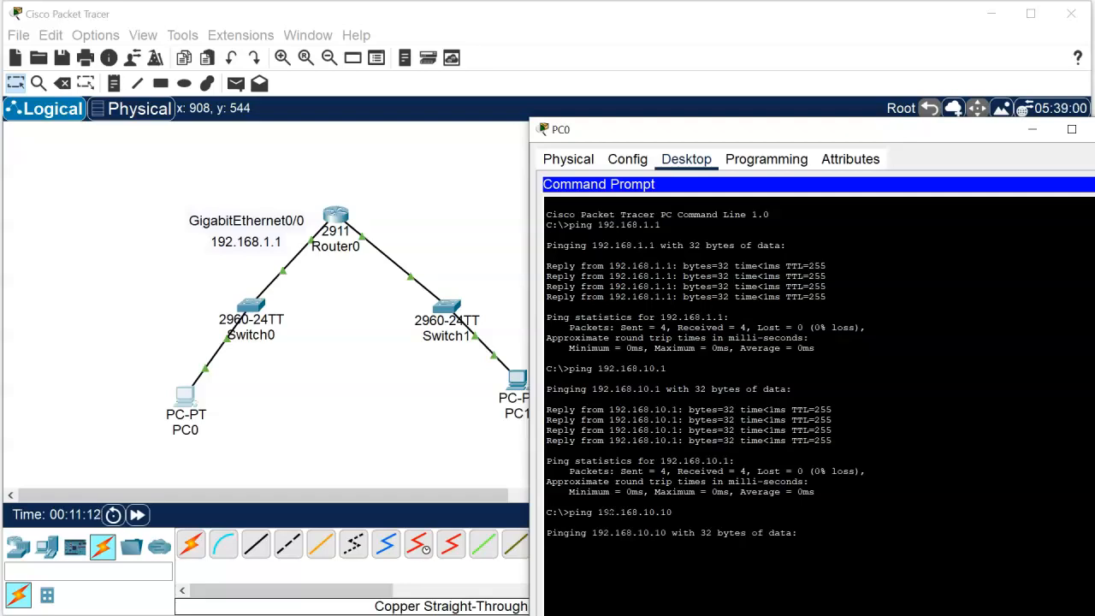
{"action": "left_click", "coordinate": [629, 573]}
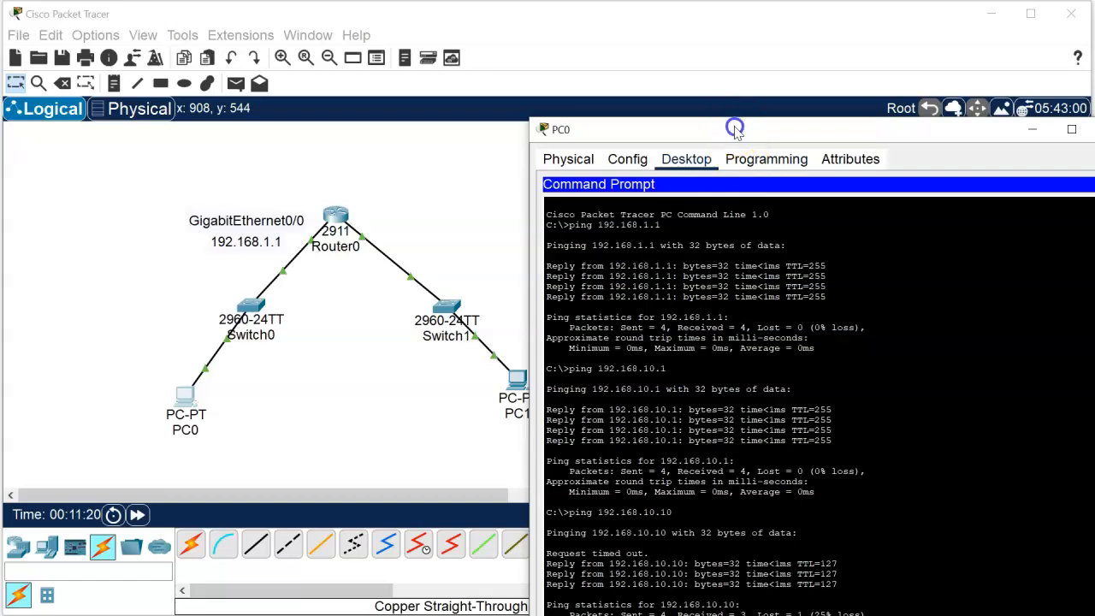
{"action": "left_click_drag", "start_coordinate": [735, 128], "coordinate": [647, 65]}
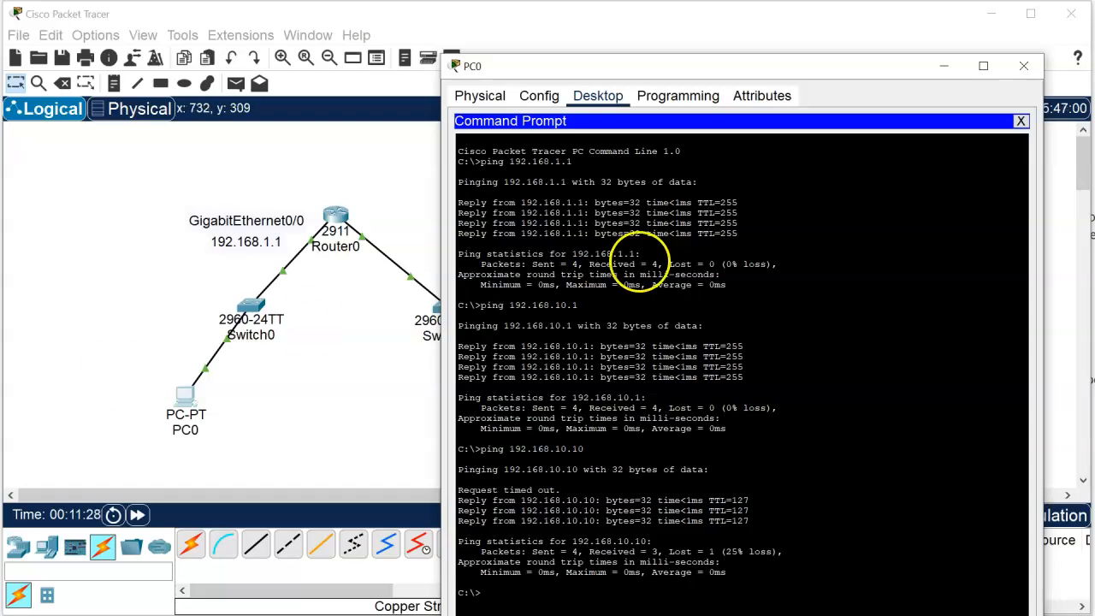
Step: Close PC0's window, change the network to Simulation mode and start playing the simulation
{"action": "left_click", "coordinate": [1025, 68]}
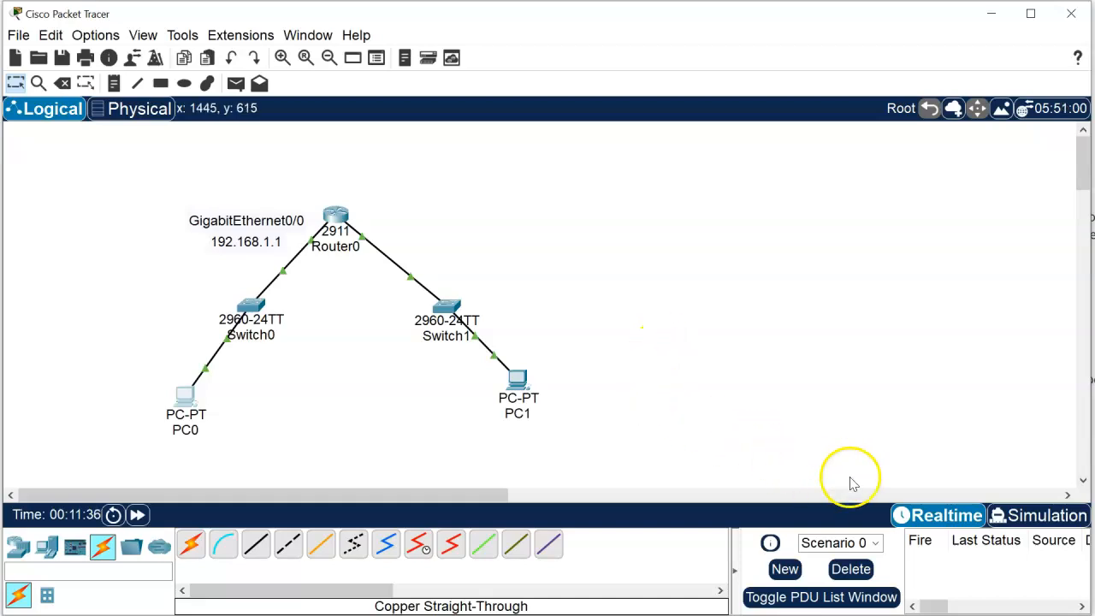
{"action": "left_click", "coordinate": [1037, 515]}
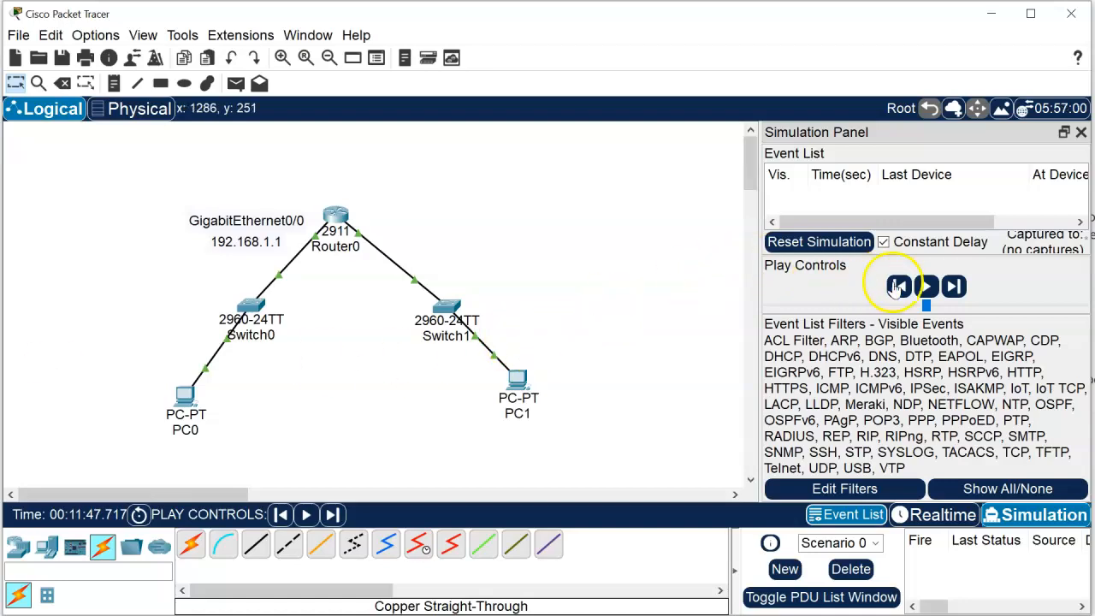
{"action": "left_click", "coordinate": [924, 288]}
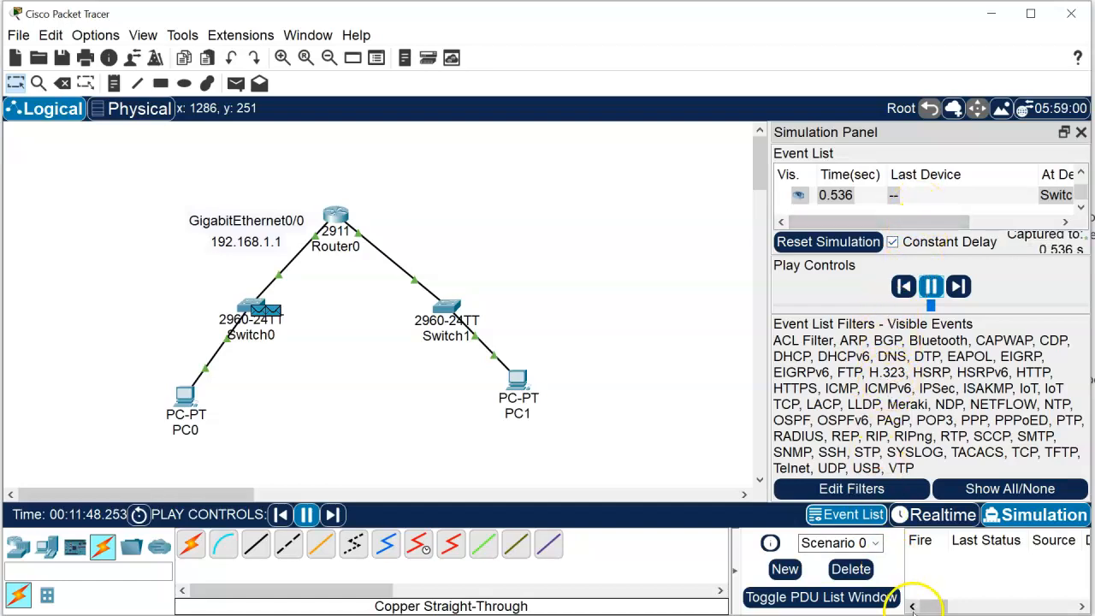
Step: Enlarge the main window and the Simulation Panel, and narrow the At Device column so the Type column fits
{"action": "left_click_drag", "start_coordinate": [1091, 614], "coordinate": [1094, 614]}
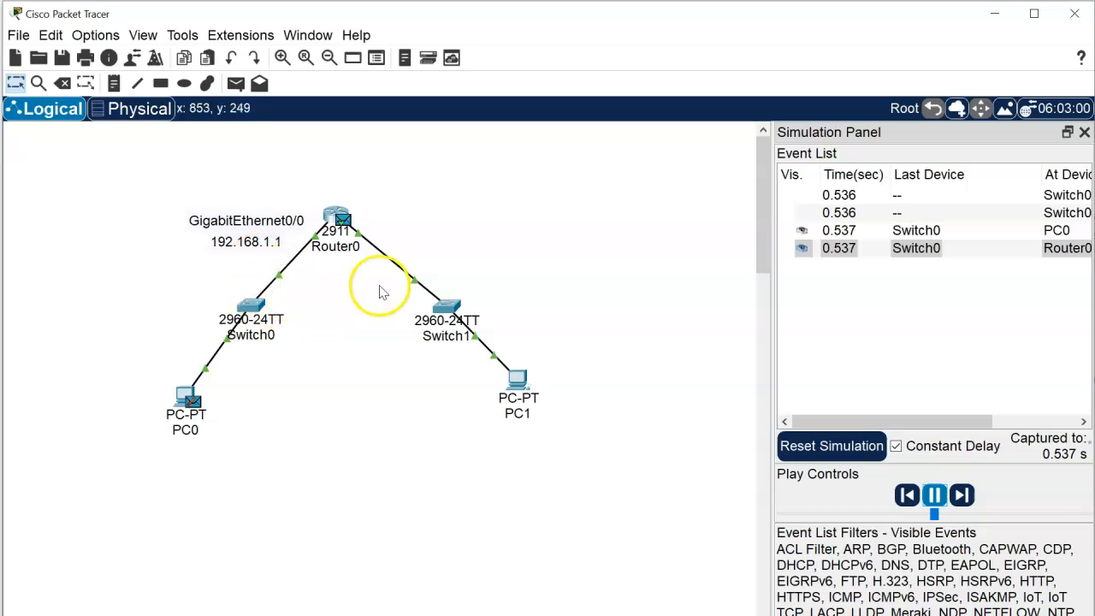
{"action": "left_click_drag", "start_coordinate": [773, 307], "coordinate": [645, 316]}
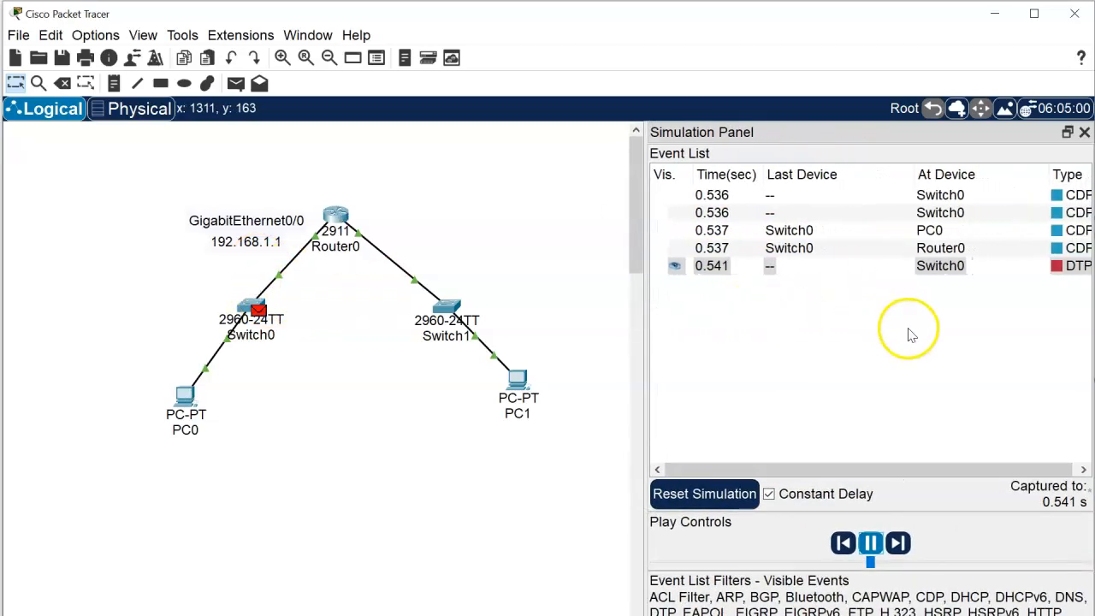
{"action": "left_click_drag", "start_coordinate": [913, 167], "coordinate": [853, 171]}
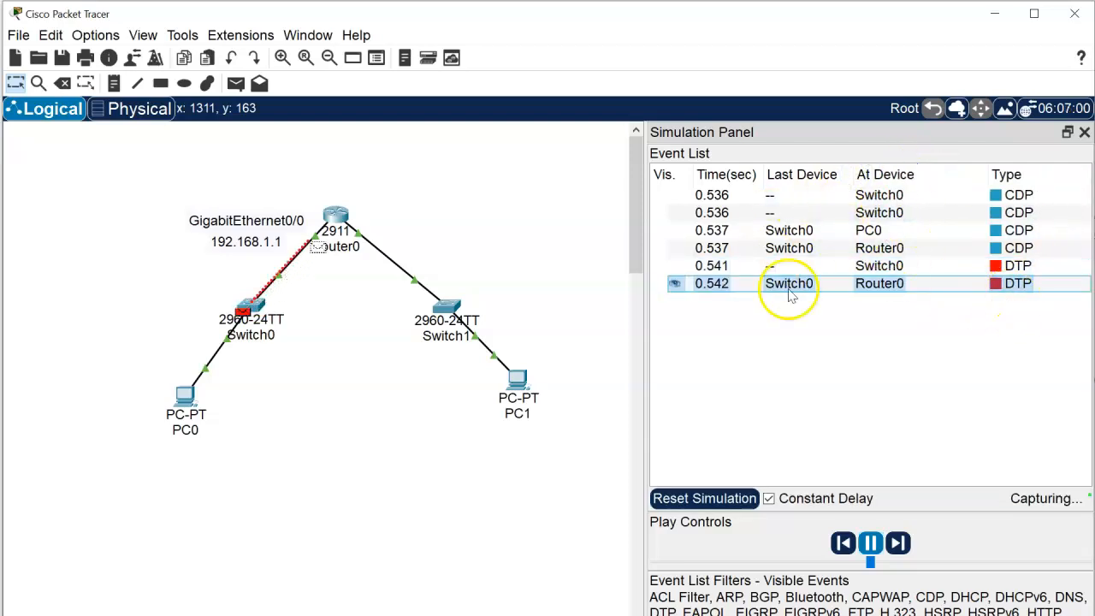
Step: Reopen PC0's command prompt, reposition and shorten its window, and try to clear the screen with clear and cls
{"action": "left_click", "coordinate": [191, 412]}
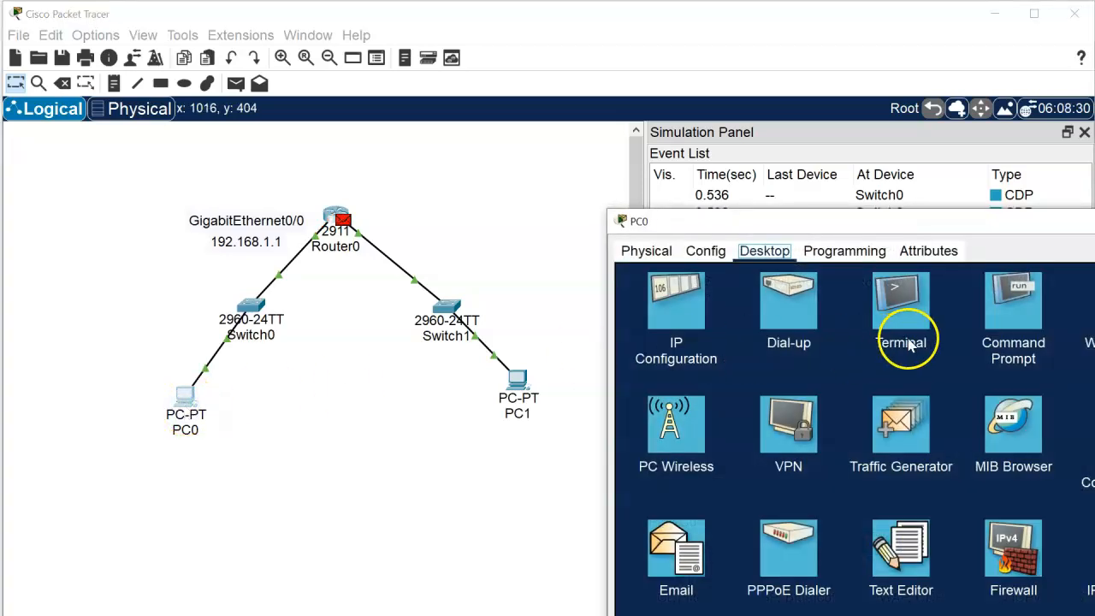
{"action": "left_click", "coordinate": [1012, 299]}
{"action": "left_click_drag", "start_coordinate": [910, 222], "coordinate": [423, 163]}
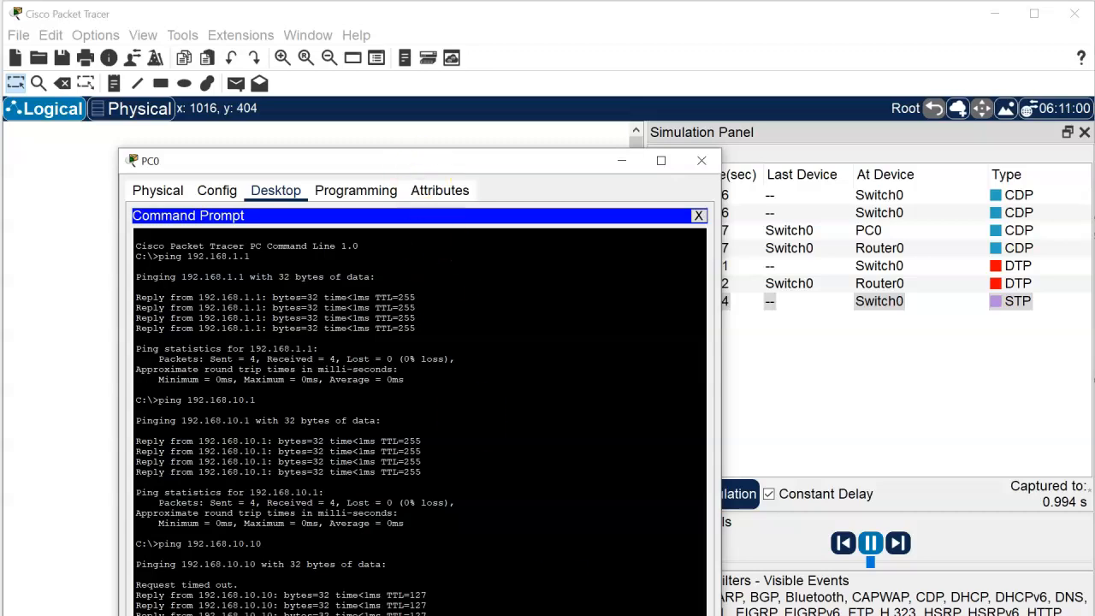
{"action": "left_click", "coordinate": [422, 533]}
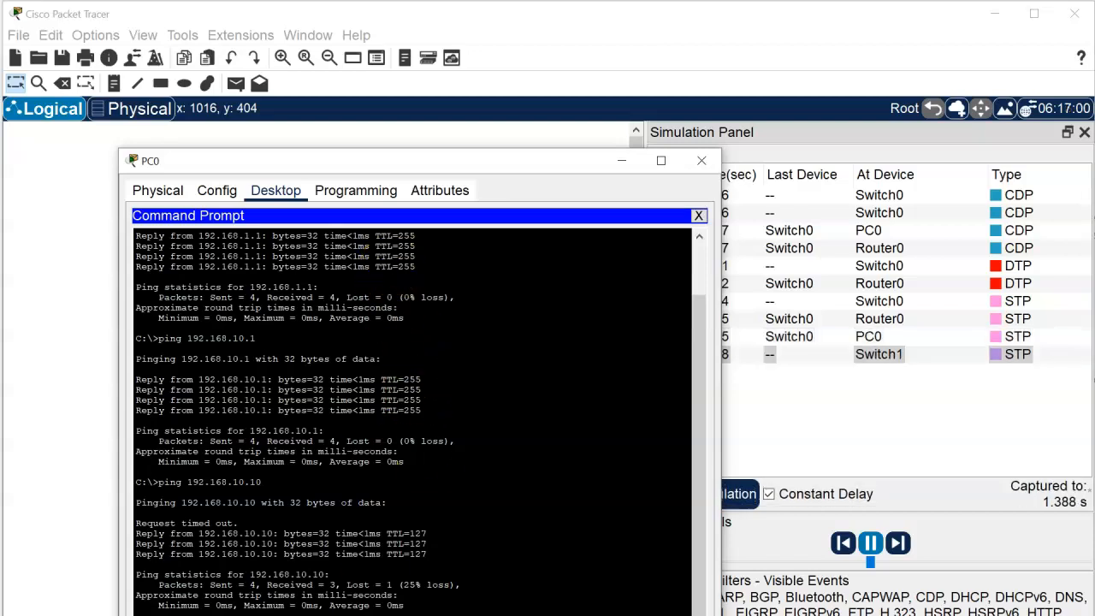
{"action": "left_click_drag", "start_coordinate": [392, 614], "coordinate": [393, 579]}
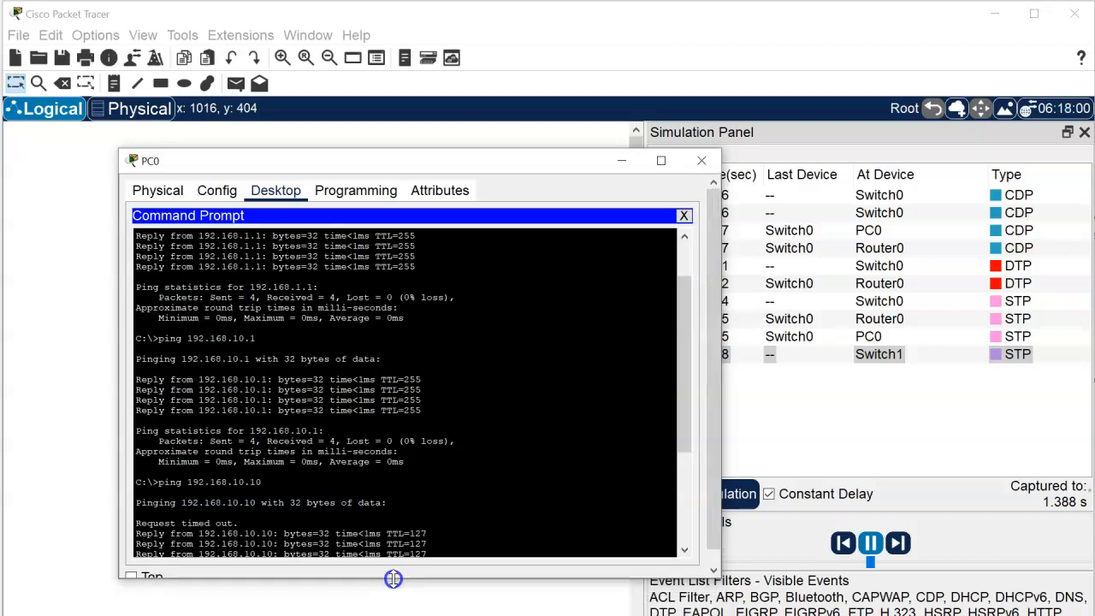
{"action": "key", "text": "Return"}
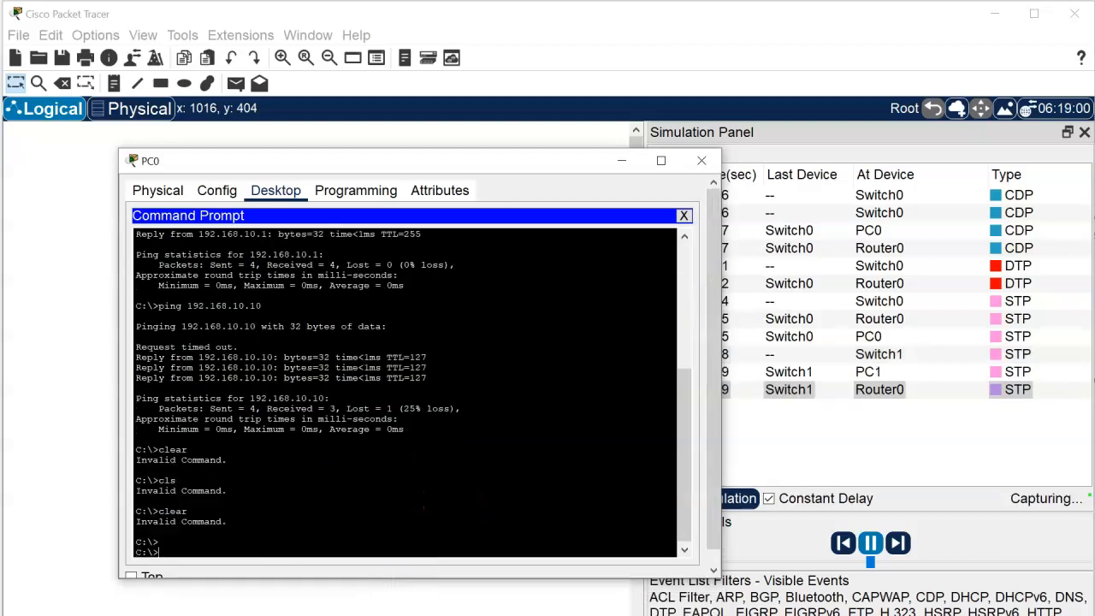
Step: Ping 192.168.10.10 again from PC0 and move the window aside to follow the ICMP packets in the topology and event list
{"action": "key", "text": "Up"}
{"action": "key", "text": "Up"}
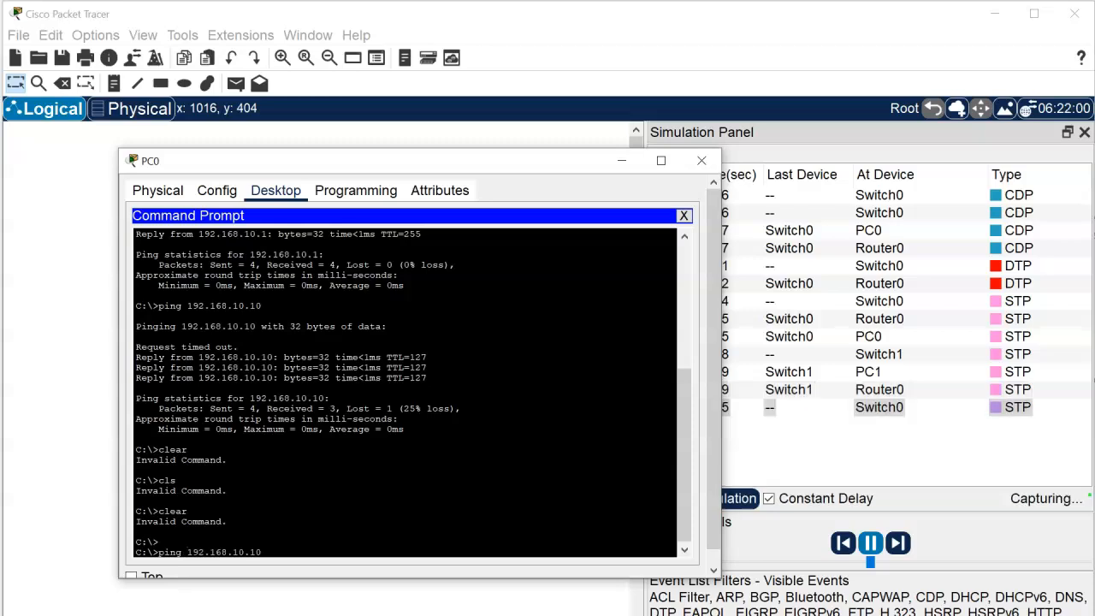
{"action": "key", "text": "Return"}
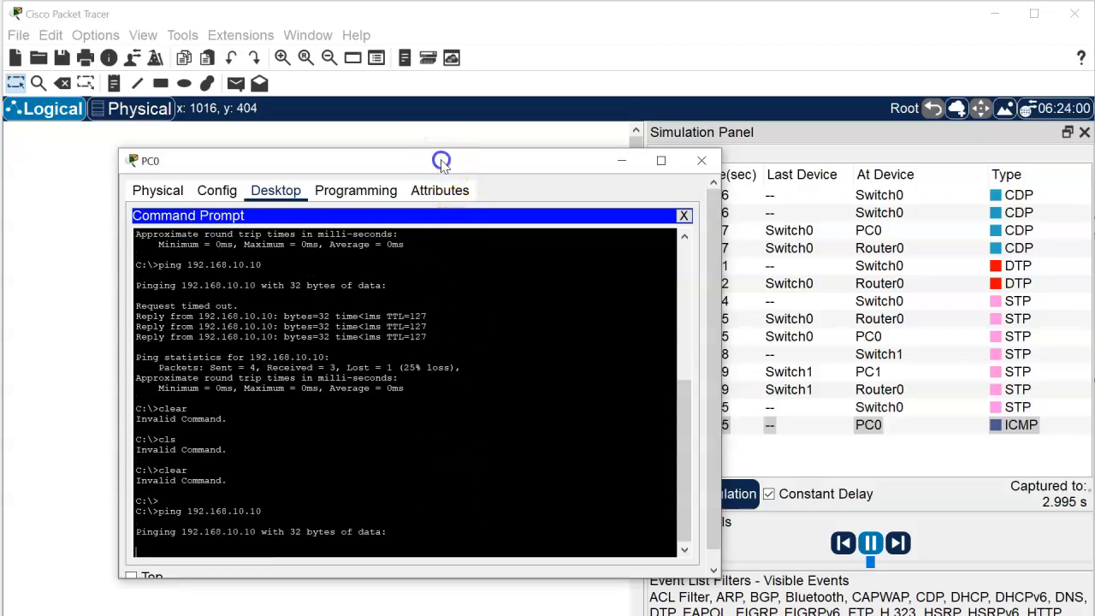
{"action": "left_click_drag", "start_coordinate": [441, 161], "coordinate": [537, 523]}
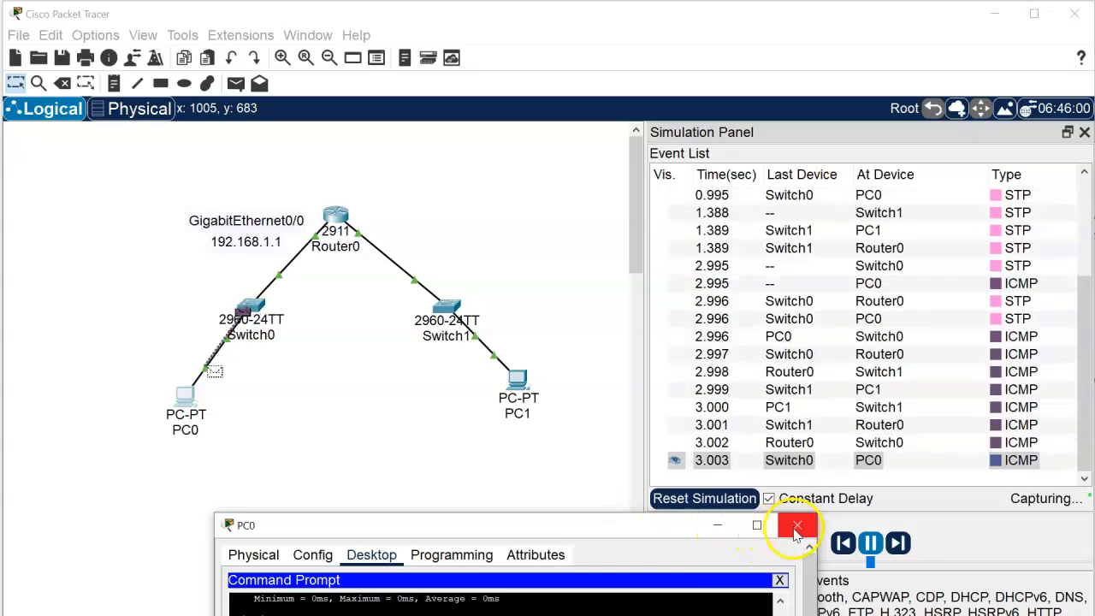
{"action": "left_click_drag", "start_coordinate": [556, 526], "coordinate": [371, 183]}
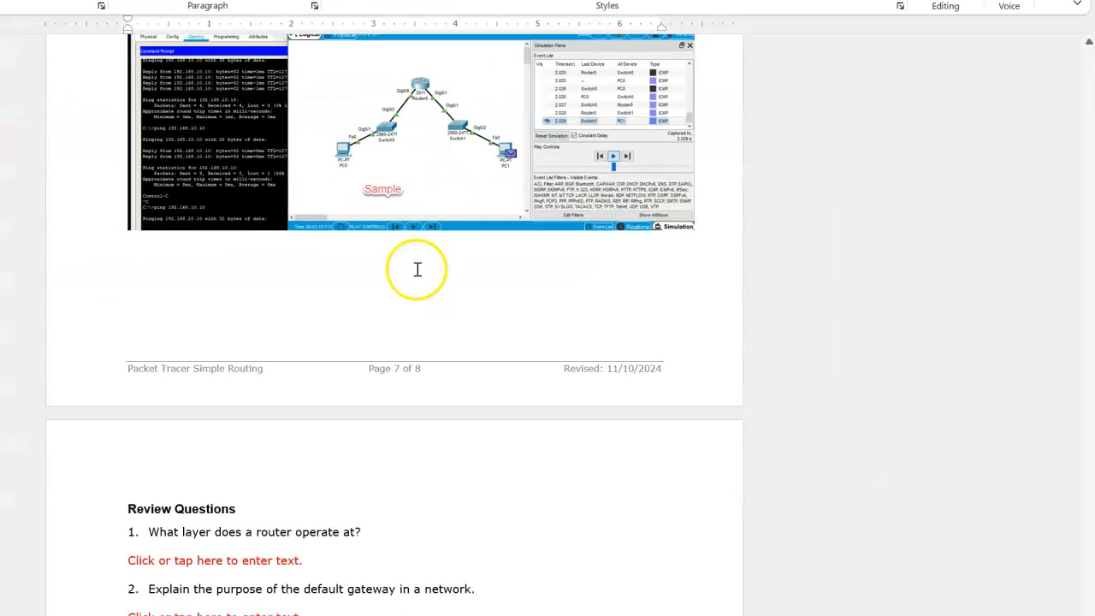
Step: Switch to the lab document in Word and start a new paragraph above the closing submission instruction, after review question 4
{"action": "scroll", "coordinate": [416, 269], "scroll_direction": "down", "scroll_amount": 5}
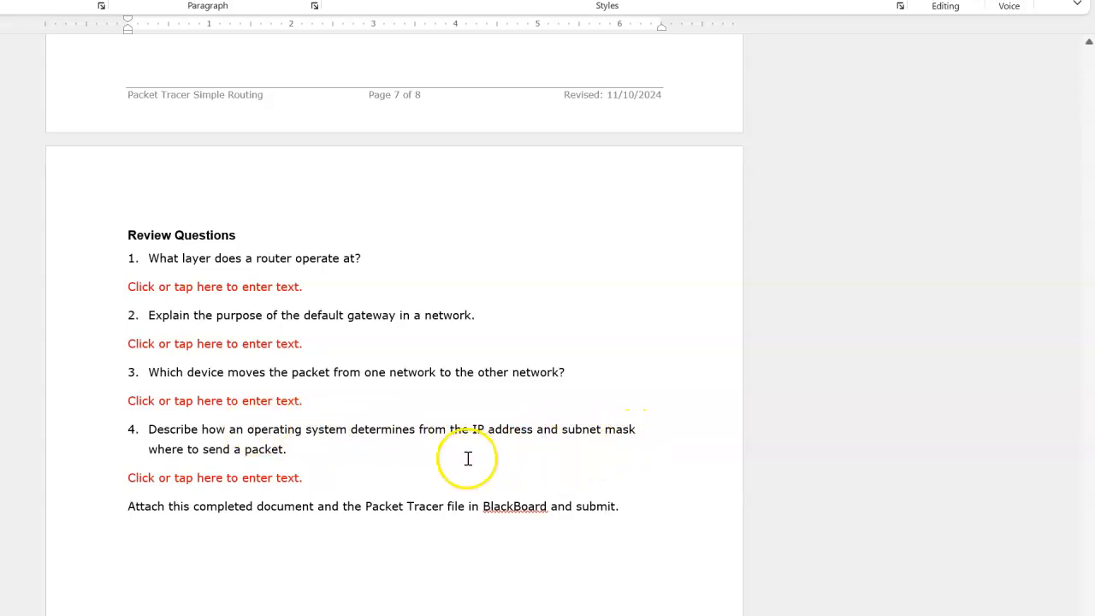
{"action": "left_click", "coordinate": [315, 450]}
{"action": "type", "text": "."}
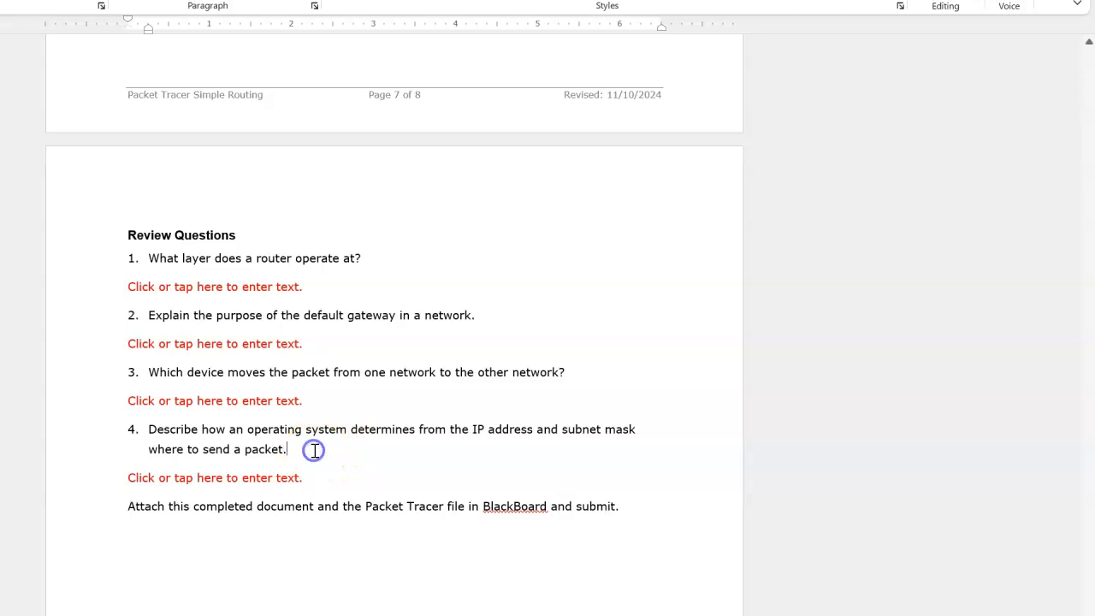
{"action": "left_click", "coordinate": [266, 508]}
{"action": "key", "text": "Return"}
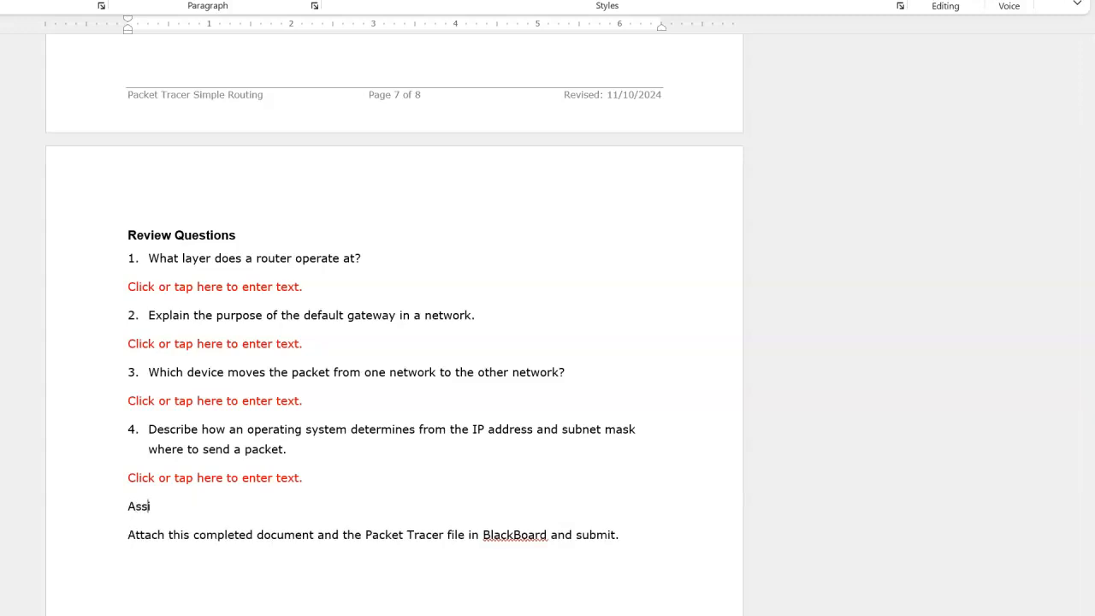